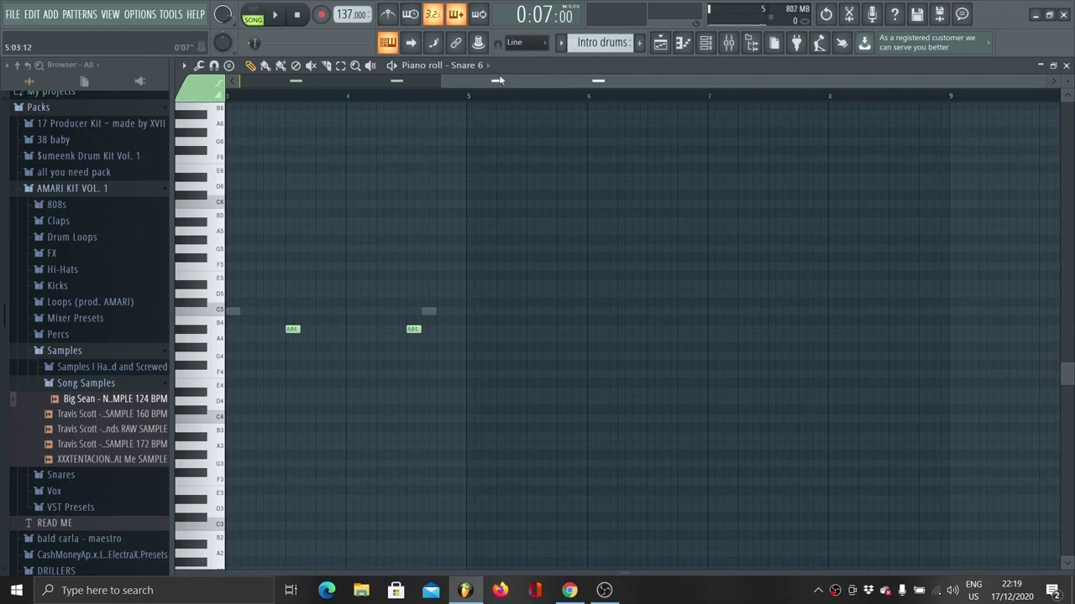
Switch playback to pattern mode and play back the Intro drums pattern
click(258, 19)
key(space)
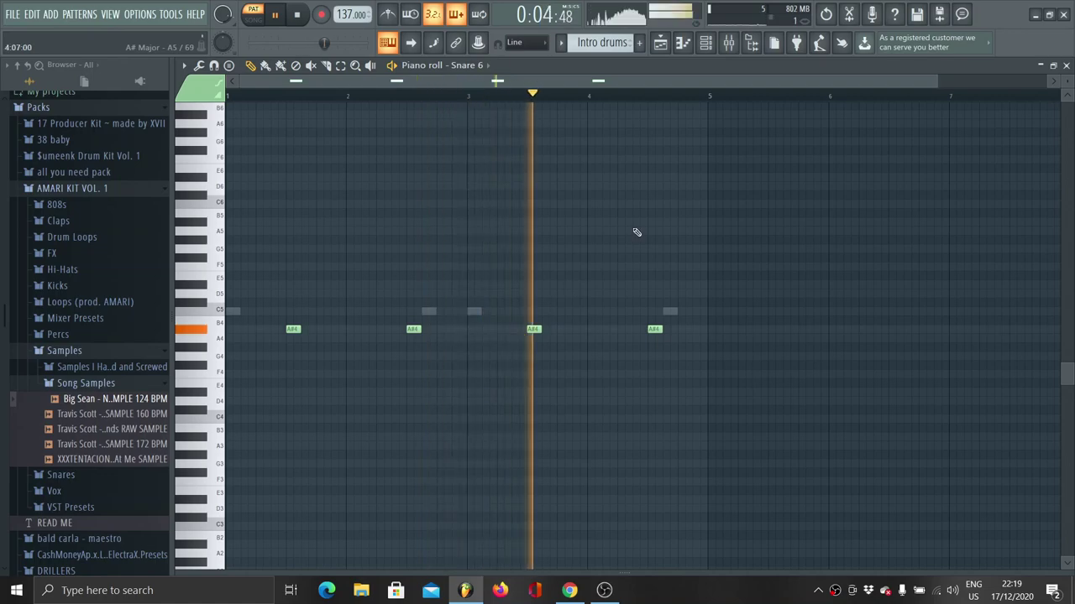
key(space)
Open Pattern 1 and show its bc_hh_ears hi-hat notes in the piano roll
click(561, 42)
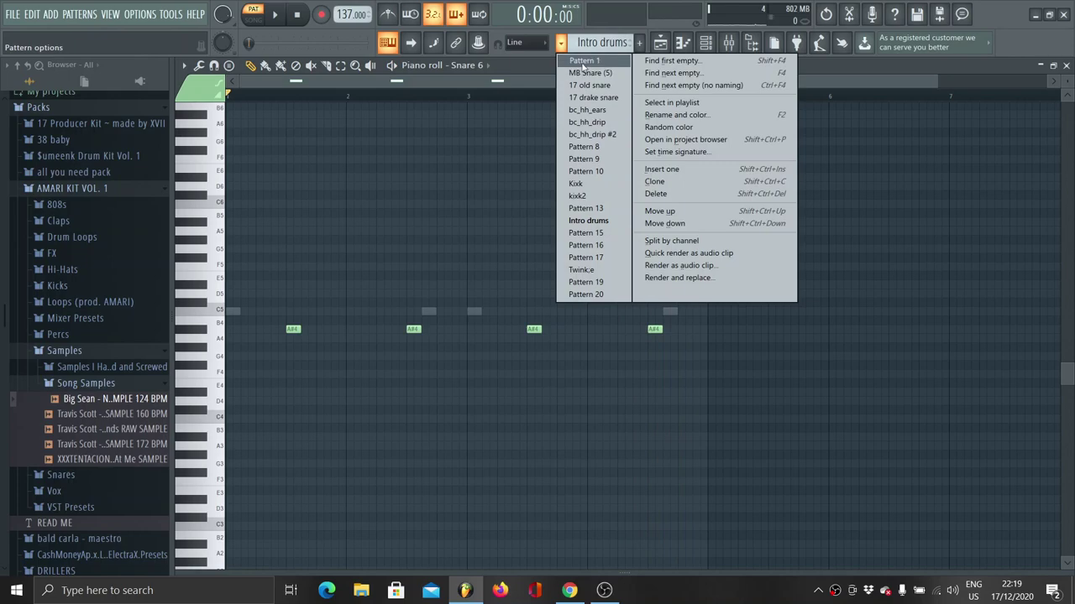
click(583, 61)
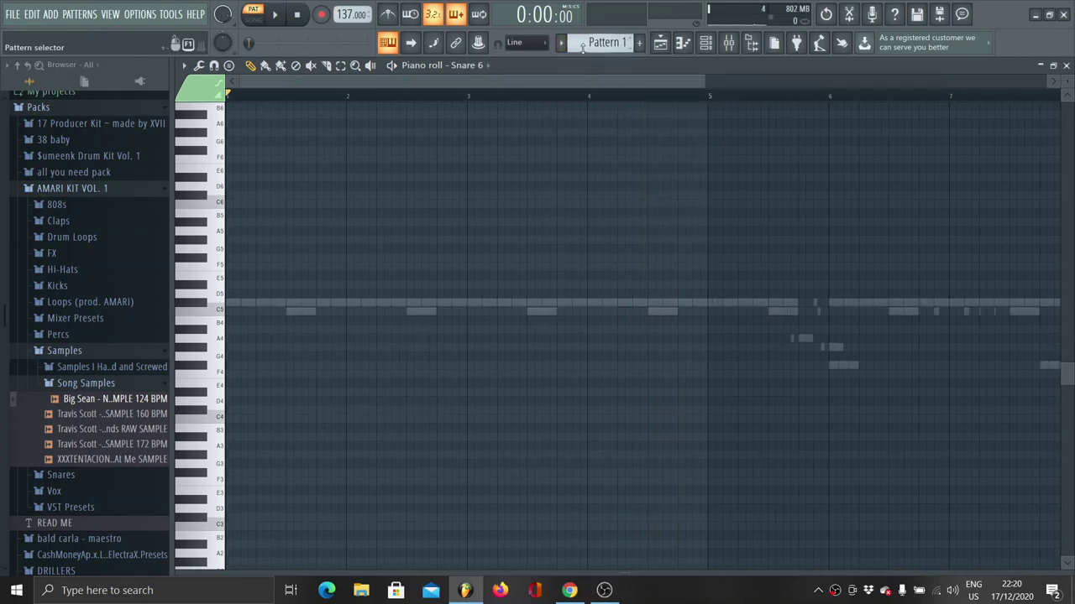
double_click(490, 304)
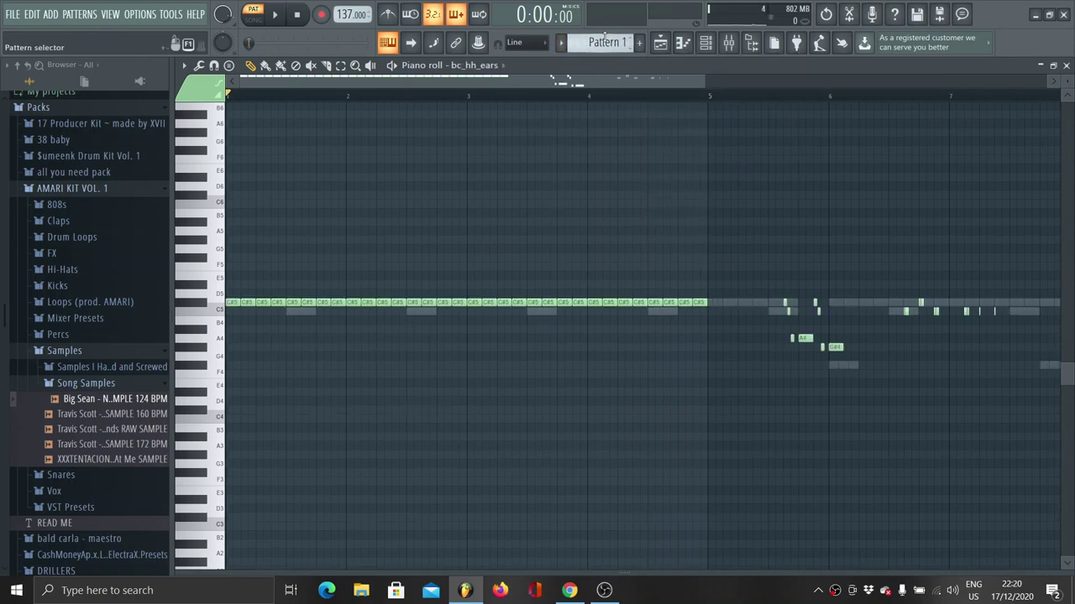
Go past the MB Snare (5) pattern to the 17 old snare pattern and play it
scroll(603, 42, down, 1)
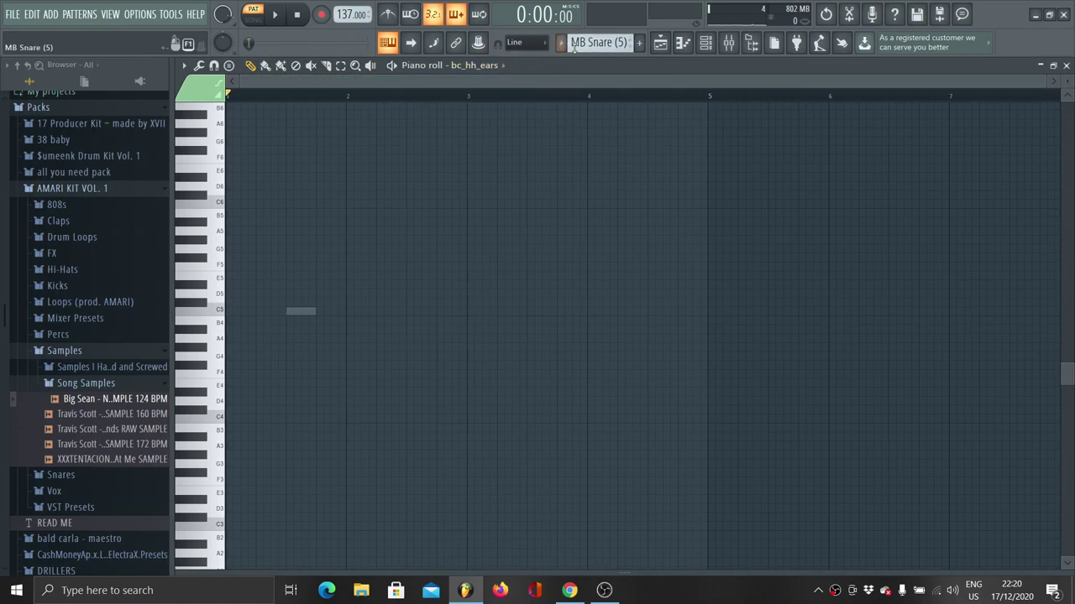
click(560, 44)
click(581, 85)
key(space)
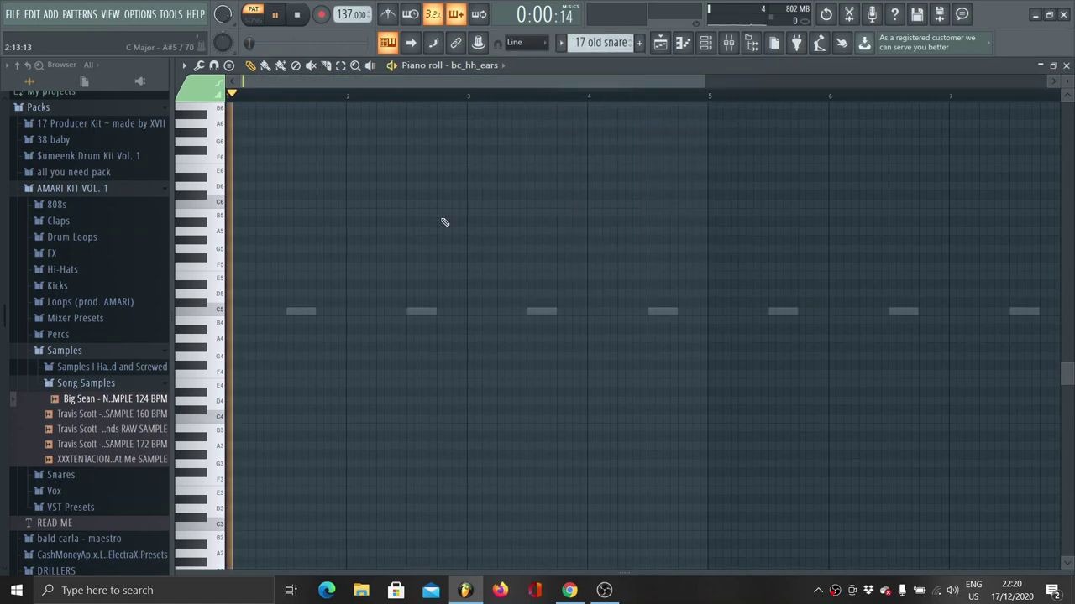
Switch to the bc_hh_ears pattern and play through its hi-hat notes
click(560, 44)
click(590, 113)
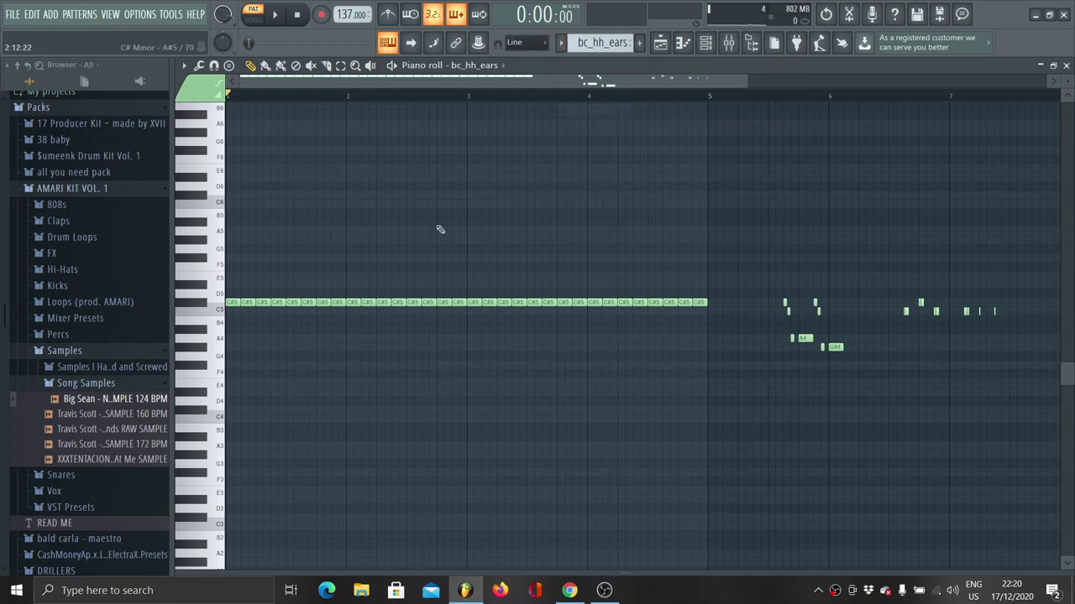
key(space)
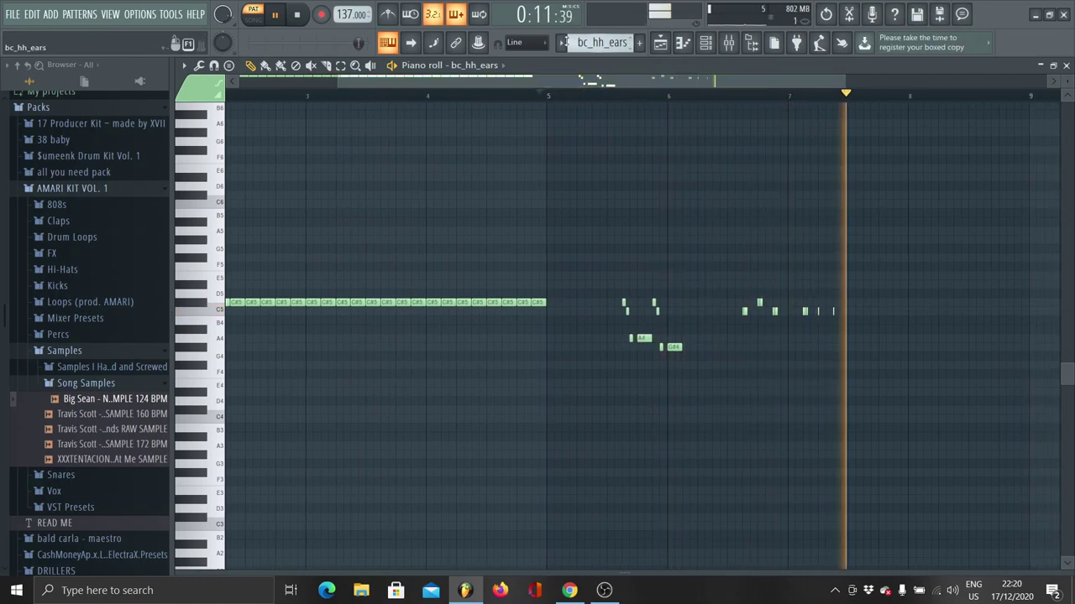
key(space)
Play the bc_hh_drip pattern and bring its notes into focus in the piano roll
scroll(580, 44, down, 1)
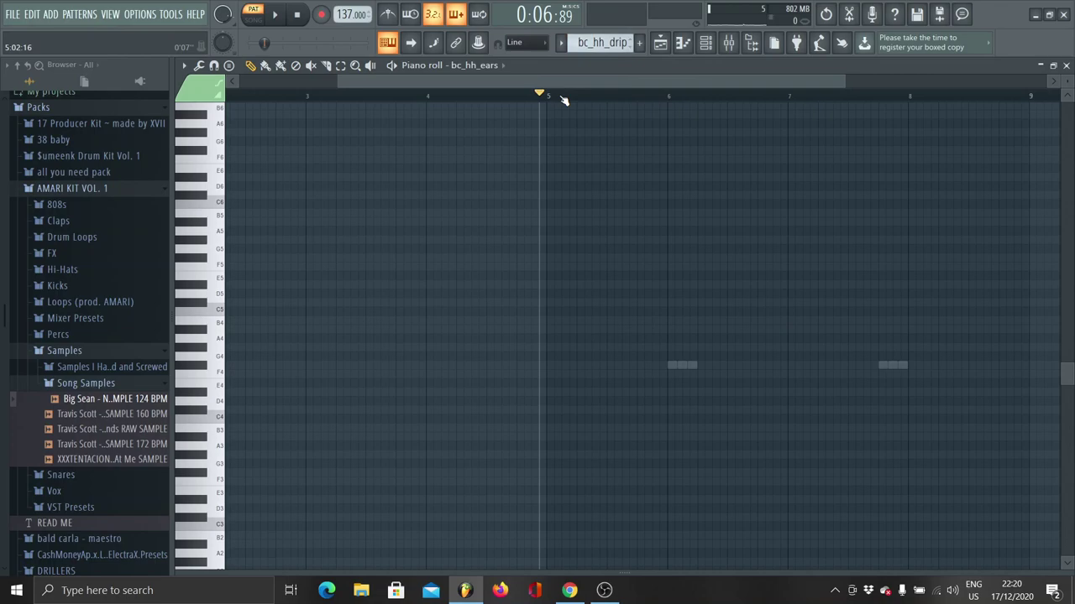
key(space)
double_click(678, 364)
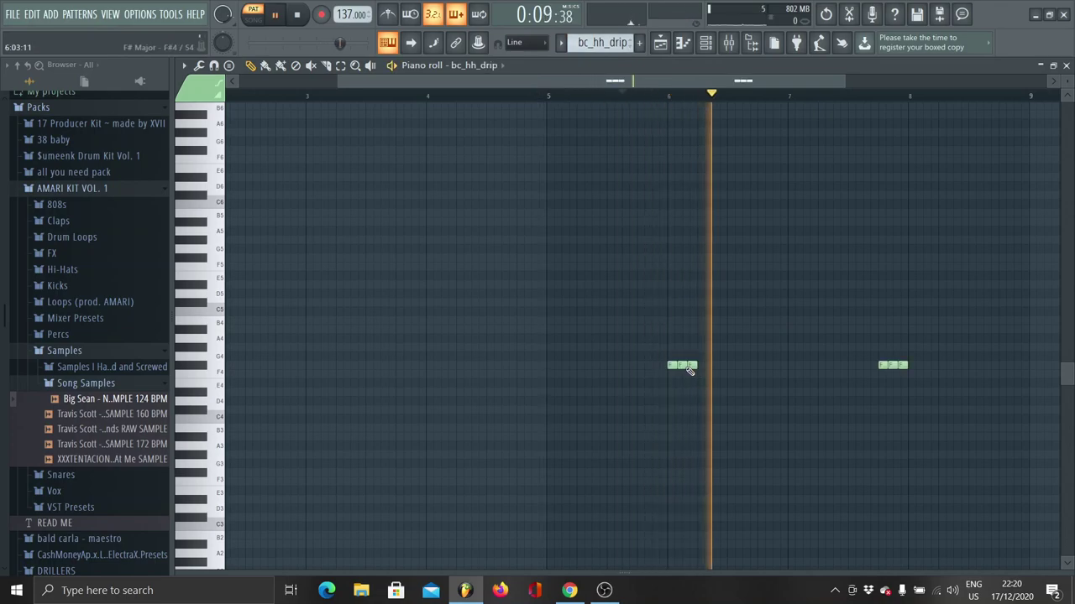
key(space)
Inspect the sampler settings of the bc_hh_drip channel from the channel rack, then close both windows
click(705, 43)
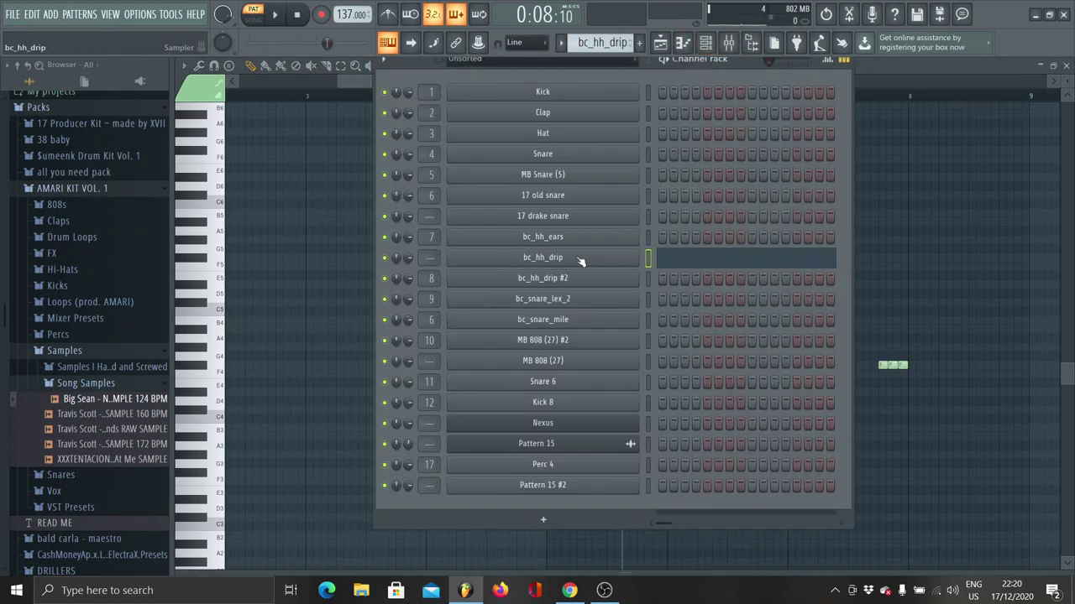
click(578, 259)
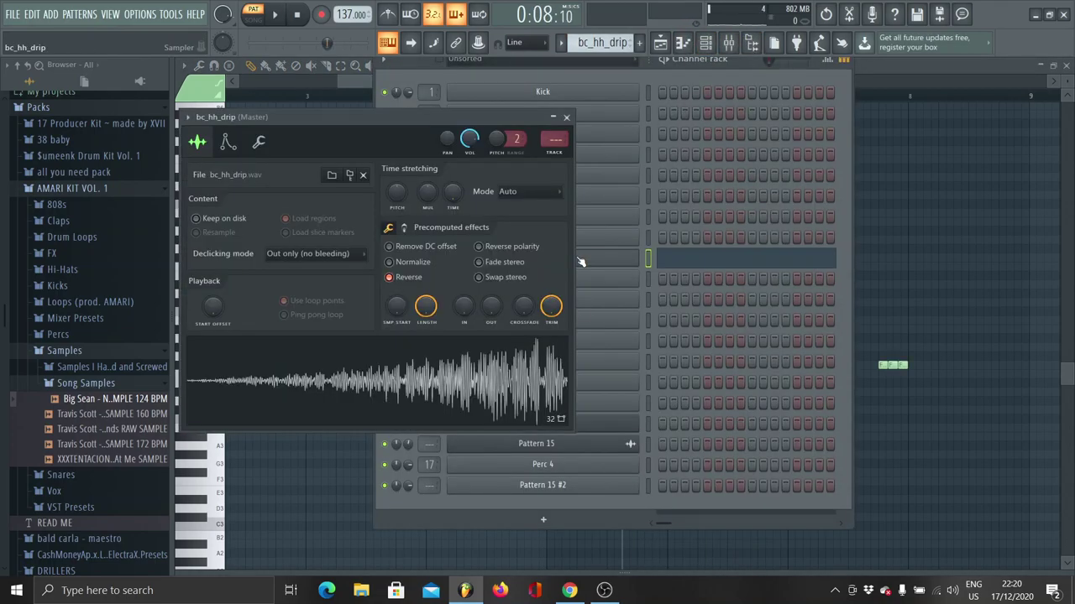
click(567, 118)
click(800, 81)
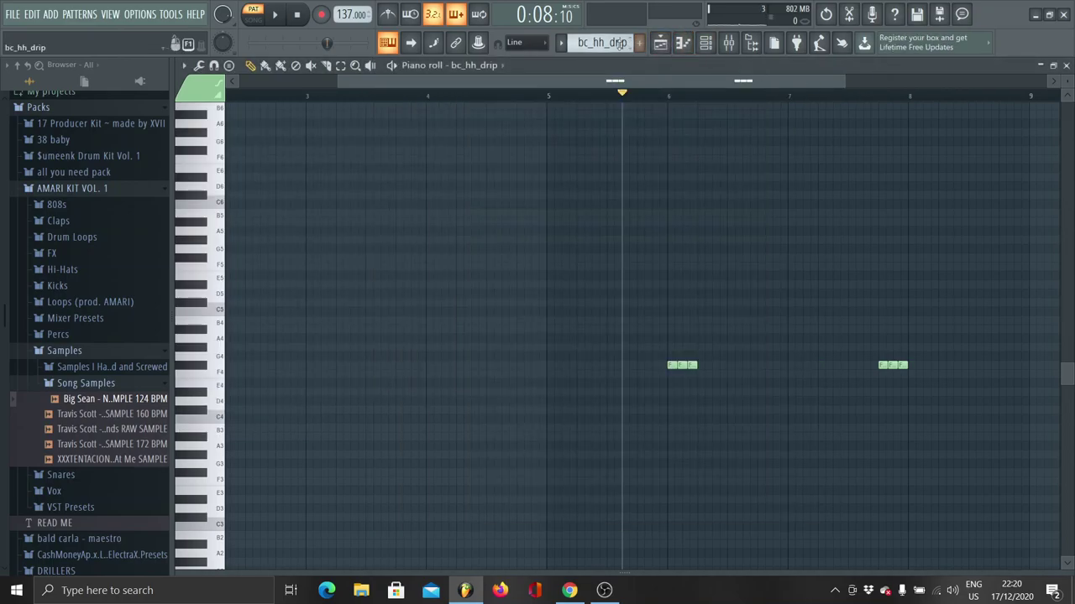
Switch to the bc_hh_drip #2 pattern, show its notes and play them
scroll(620, 43, down, 1)
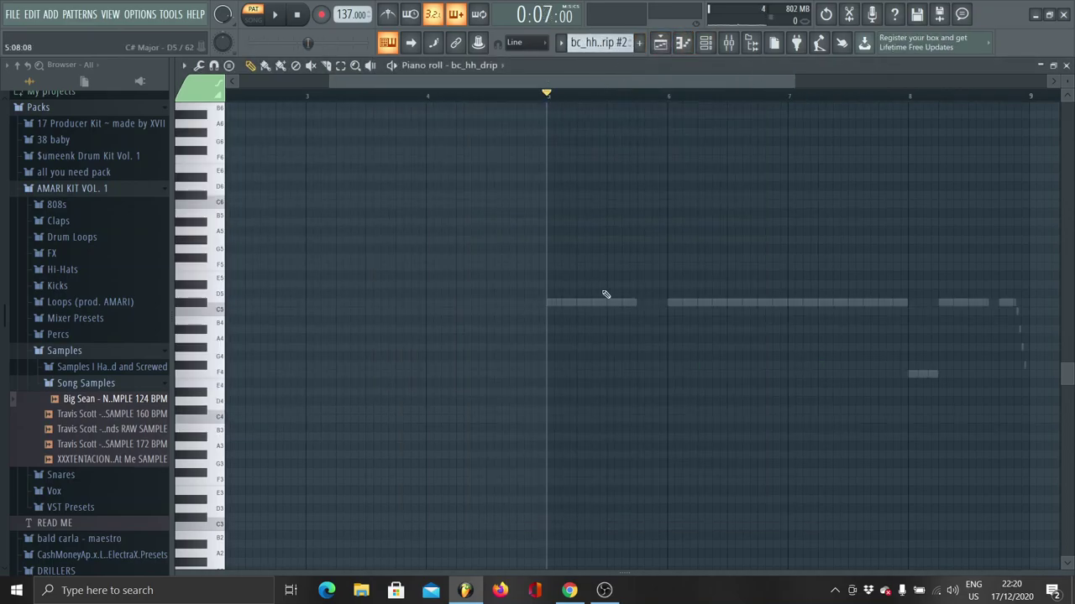
key(ctrl+v)
key(space)
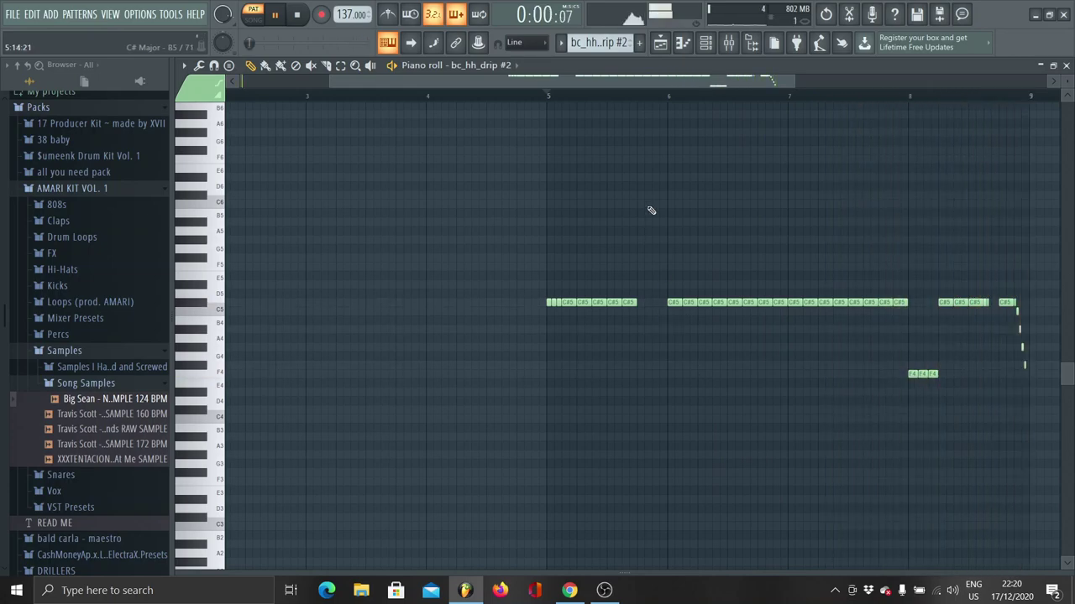
Open Pattern 8 and play its snare notes from the beginning
click(563, 44)
click(583, 147)
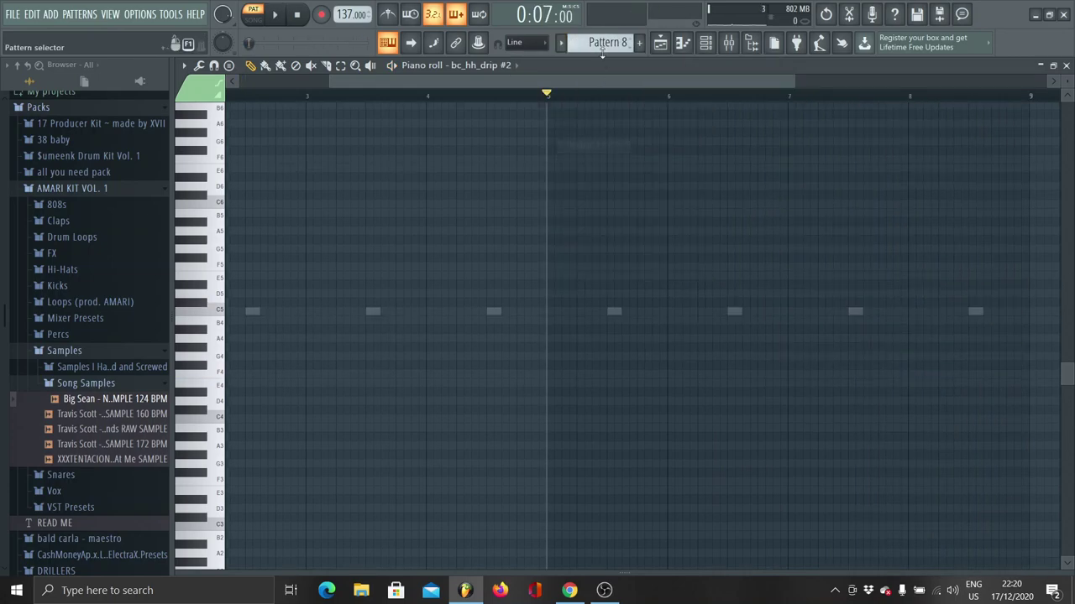
drag(593, 84, 490, 84)
key(space)
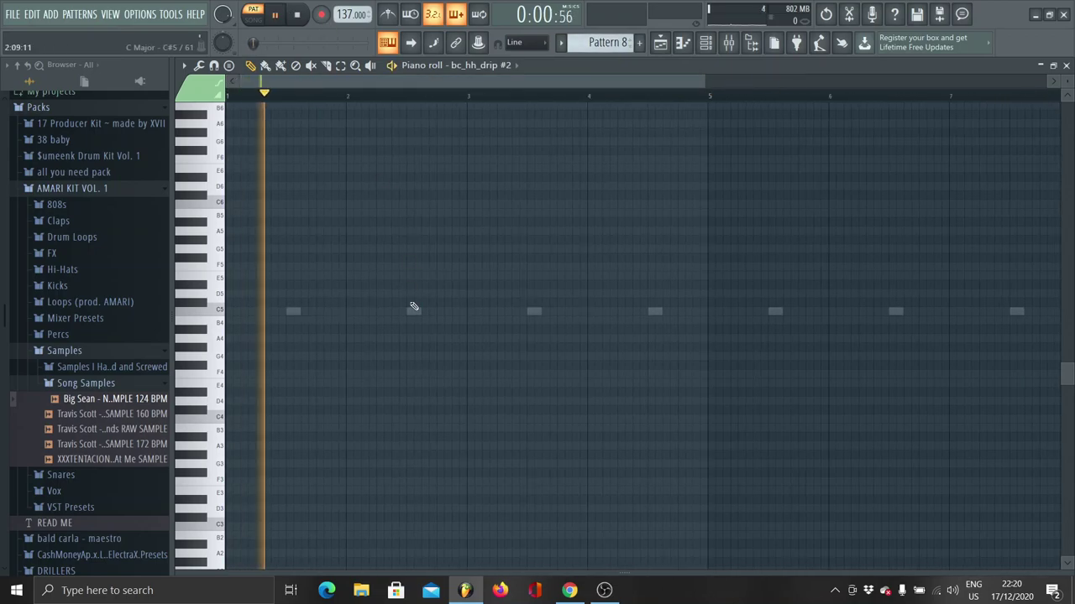
Inspect the Fruity parametric EQ 2 on the 17 old snare mixer track, then return to Pattern 8's notes and stop playback
key(F9)
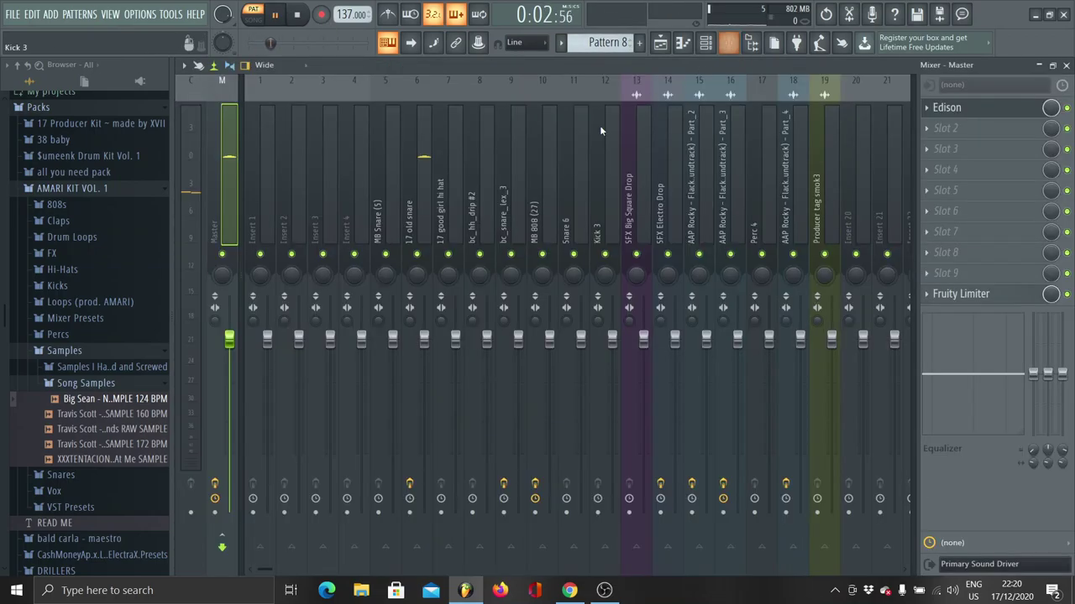
click(974, 110)
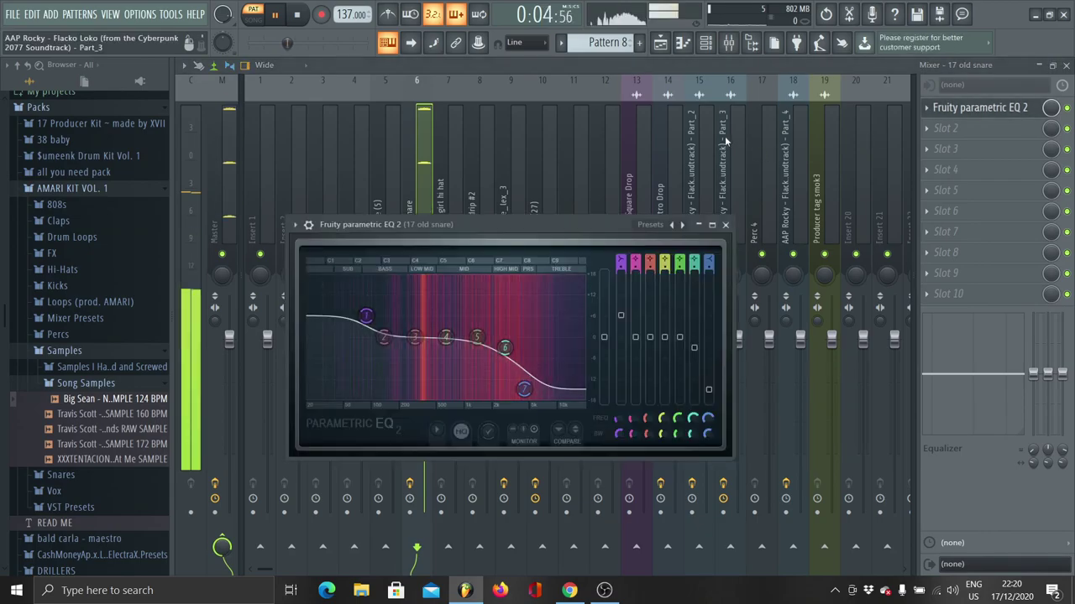
key(F7)
key(space)
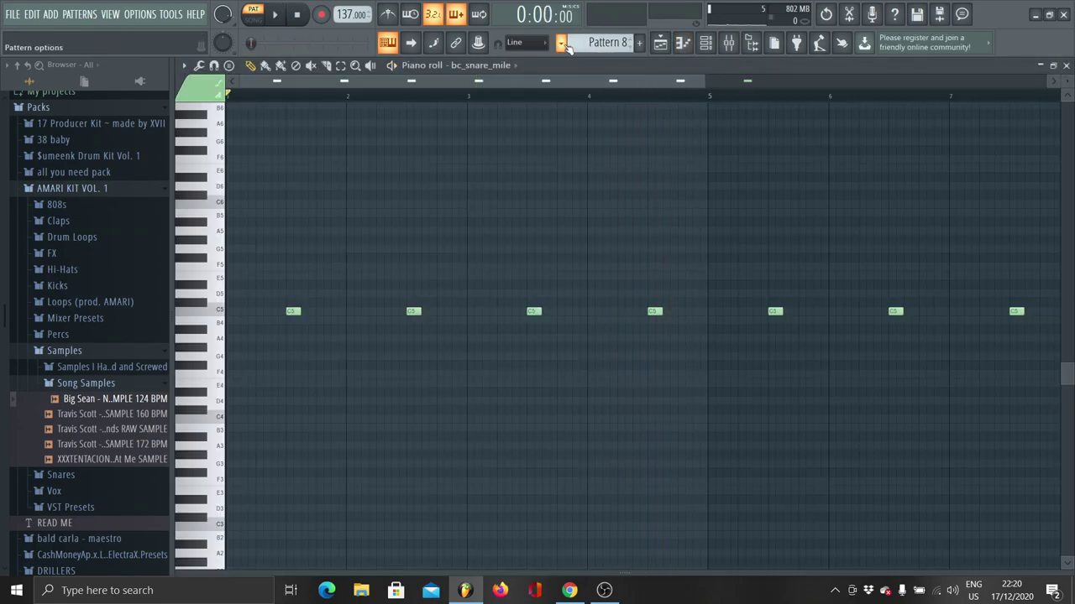
View Pattern 9's 808 notes, audition Pattern 10's Snare 6 notes, and return to Pattern 9
click(591, 45)
click(585, 159)
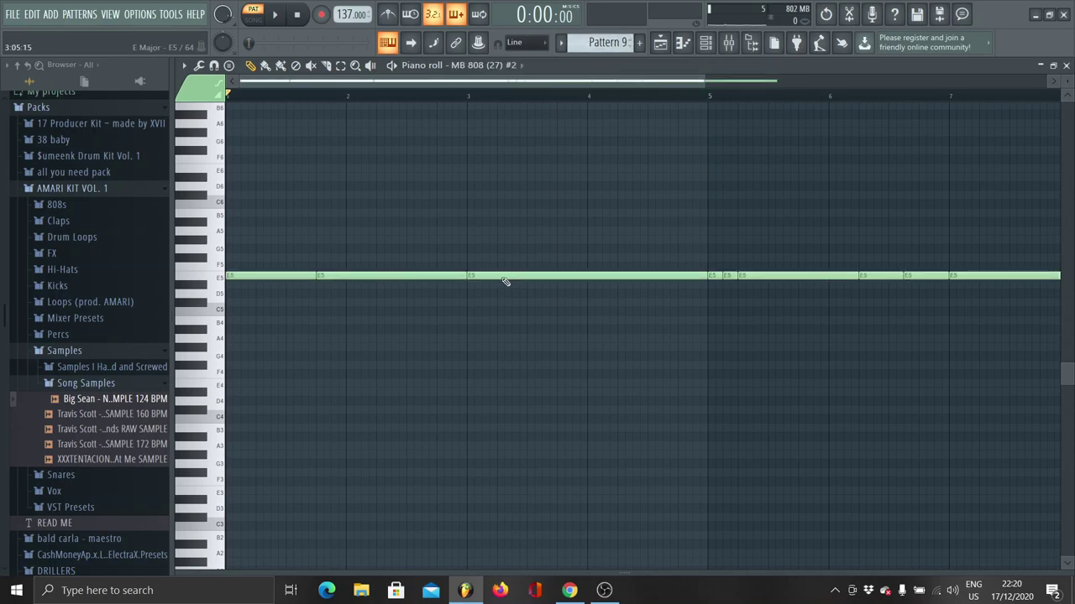
scroll(604, 42, down, 1)
key(space)
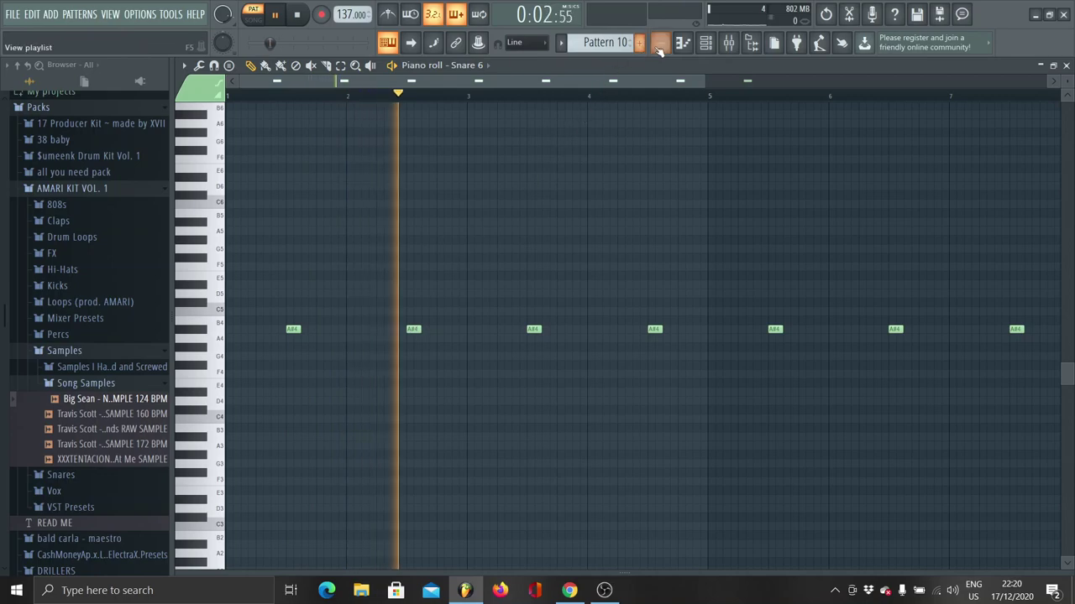
scroll(605, 42, up, 1)
key(space)
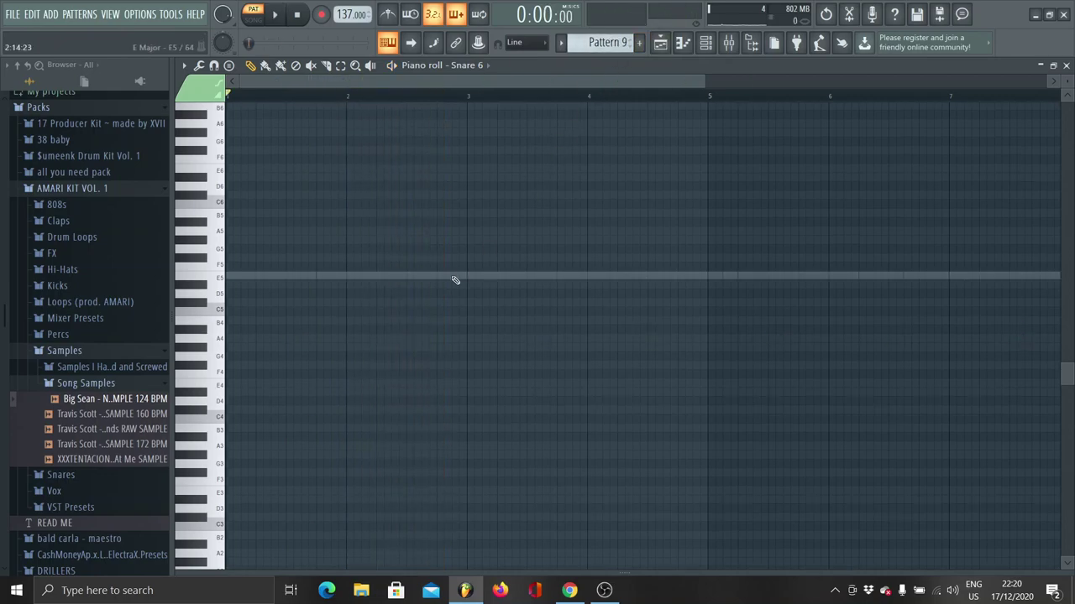
Select the MB 808 (27) mixer track, audition it and open its Fruity parametric EQ 2
key(F9)
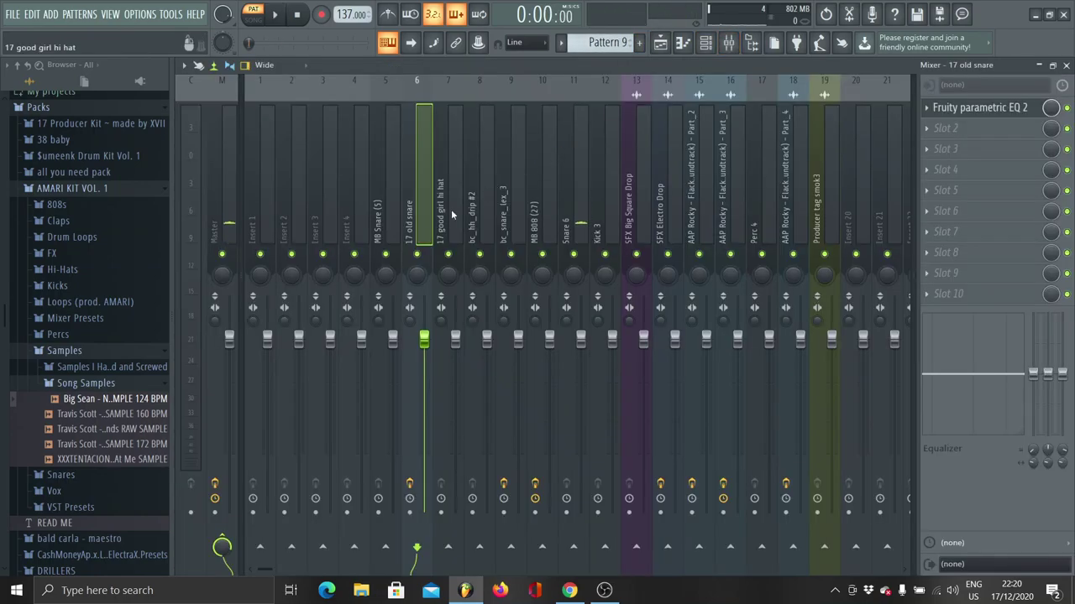
click(547, 214)
key(space)
click(963, 131)
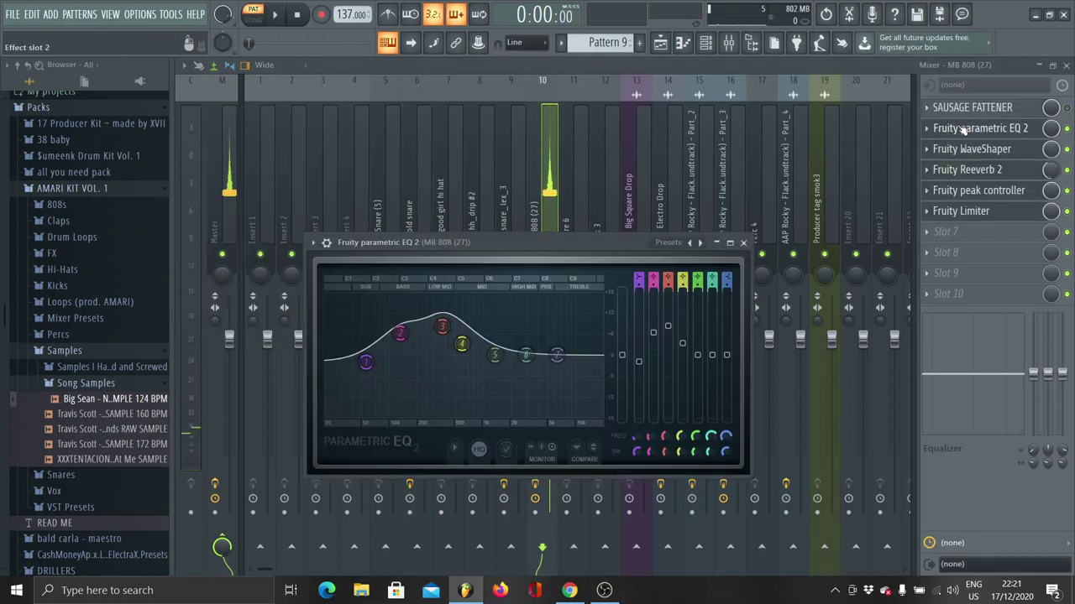
Inspect the Fruity WaveShaper, Reeverb 2, peak controller and Limiter effects on the MB 808 (27) mixer track
click(947, 170)
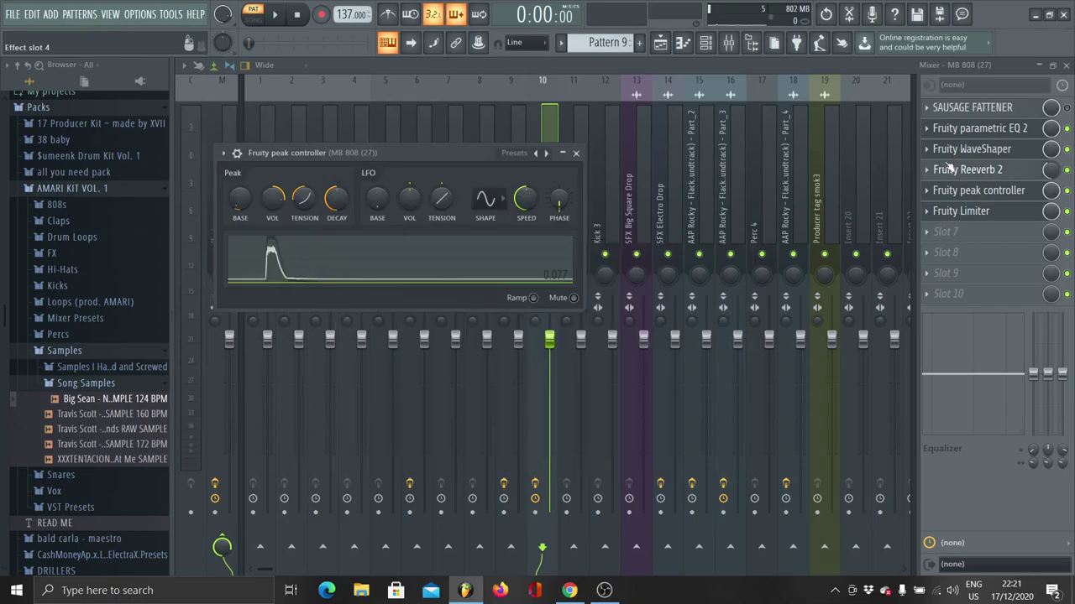
click(946, 157)
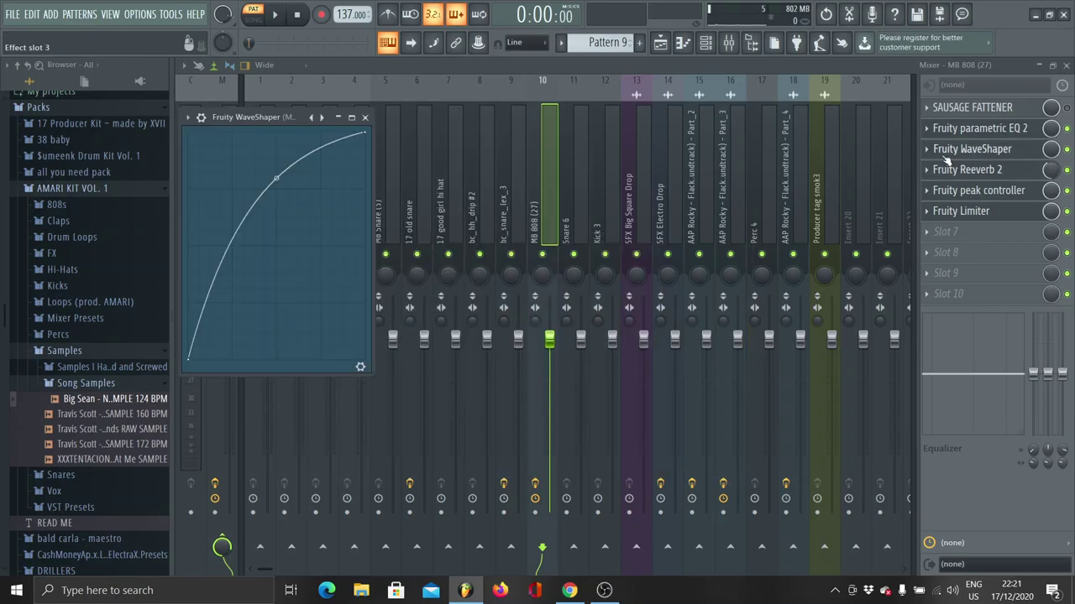
click(964, 207)
click(964, 198)
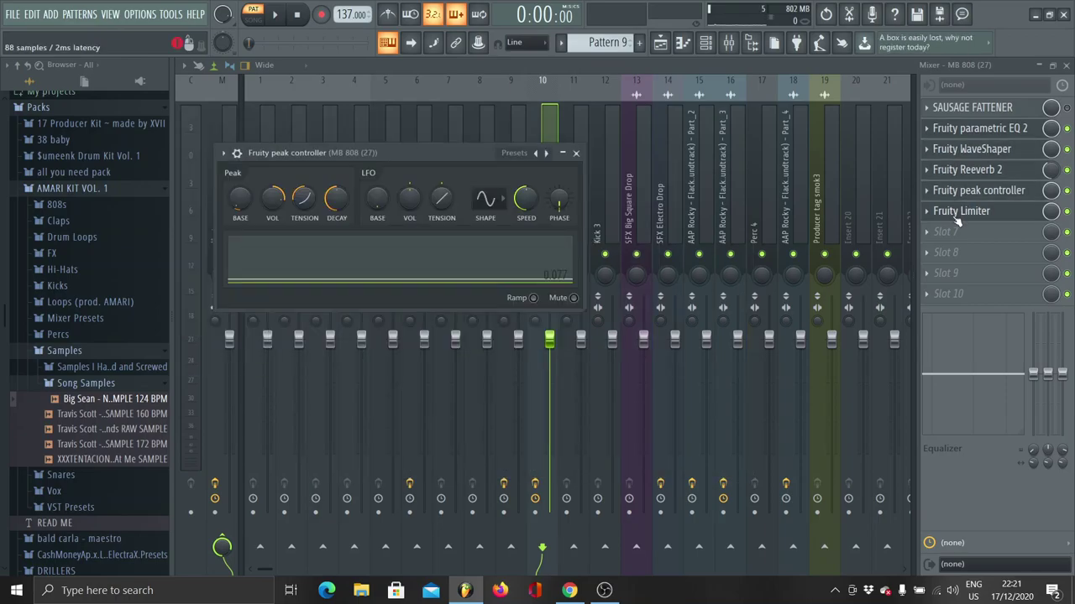
click(956, 214)
Play Pattern 9's MB 808 (27) #2 notes in the piano roll with the whole pattern in view
click(682, 44)
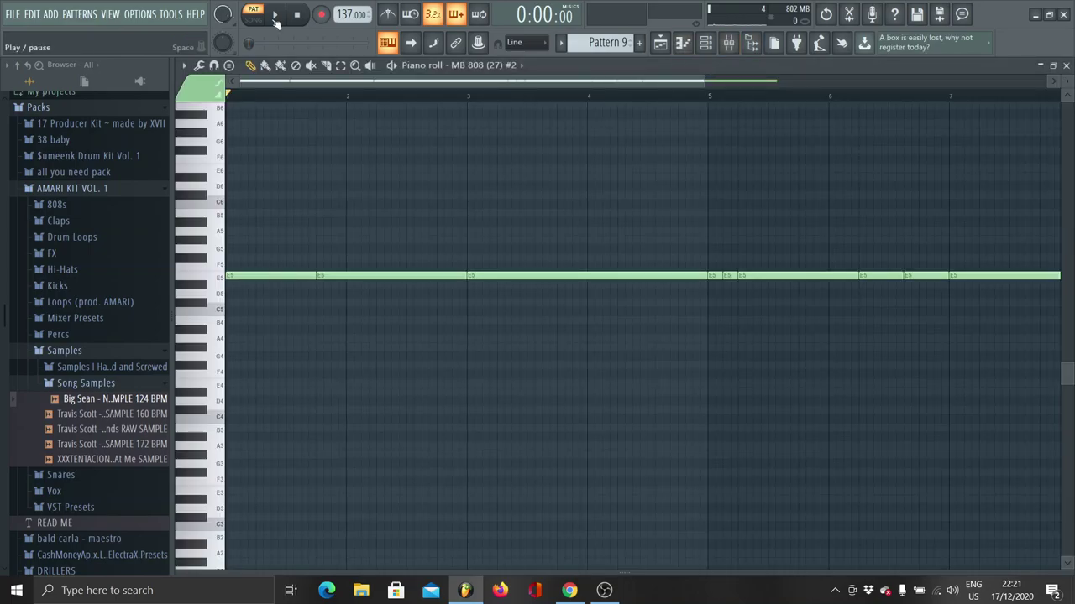
key(space)
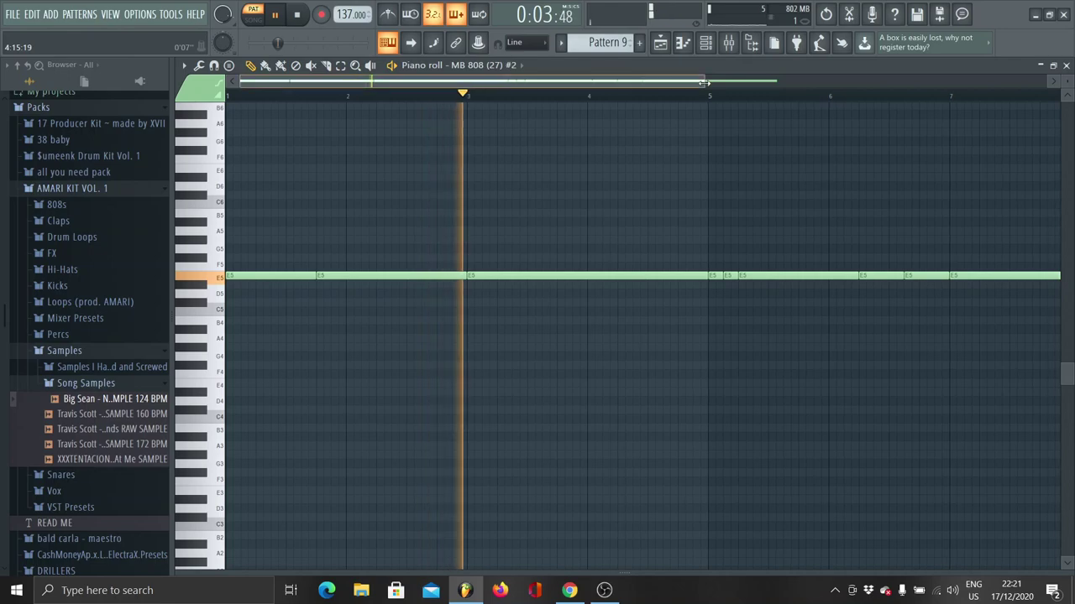
drag(704, 81, 944, 156)
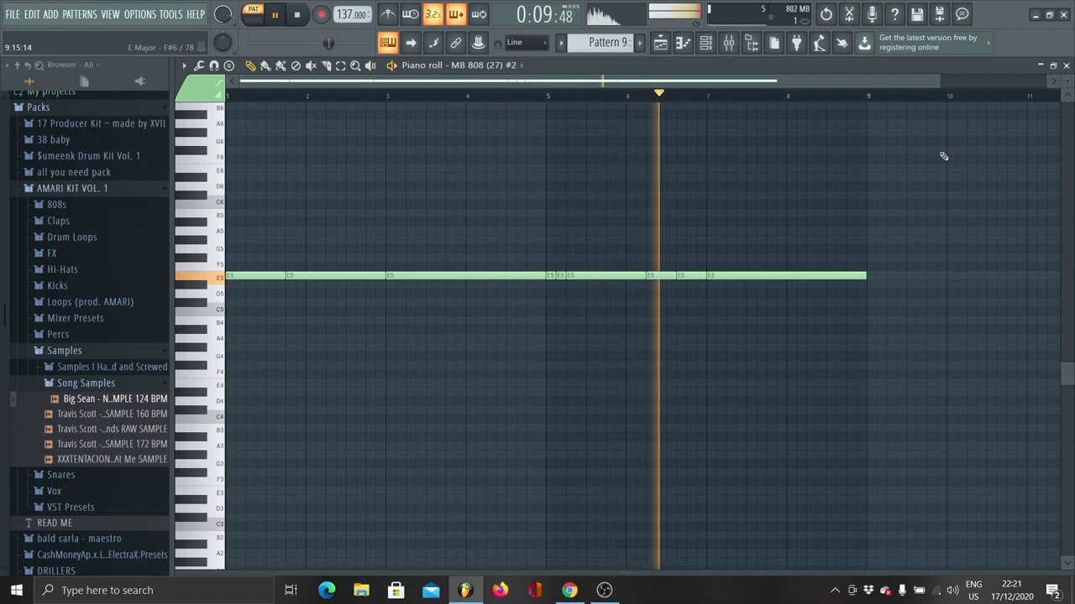
key(space)
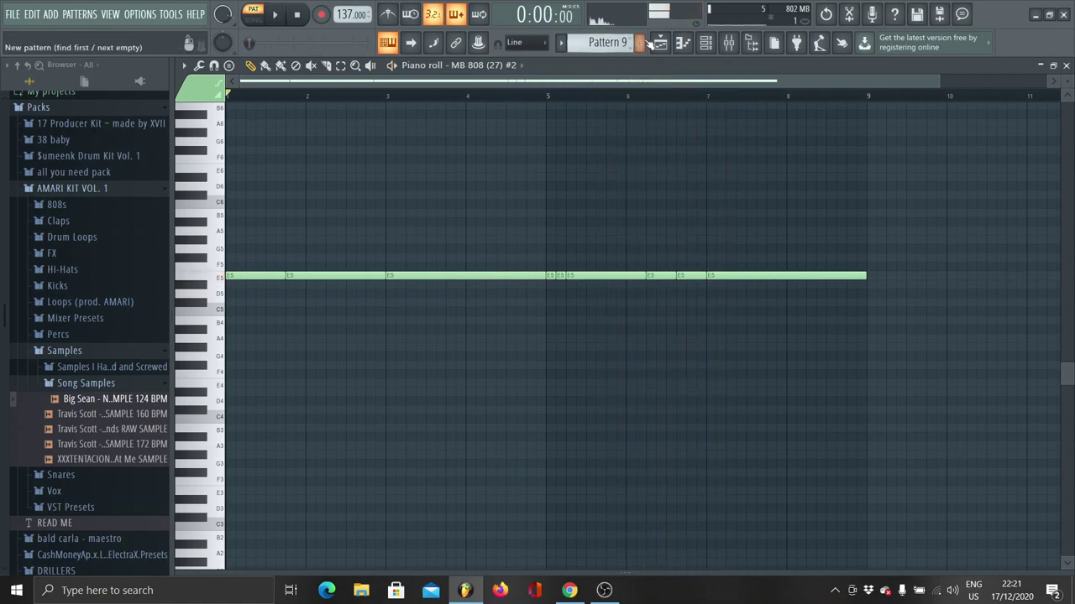
Look at Pattern 10, then switch to the Kixk pattern and play its kick notes
click(561, 43)
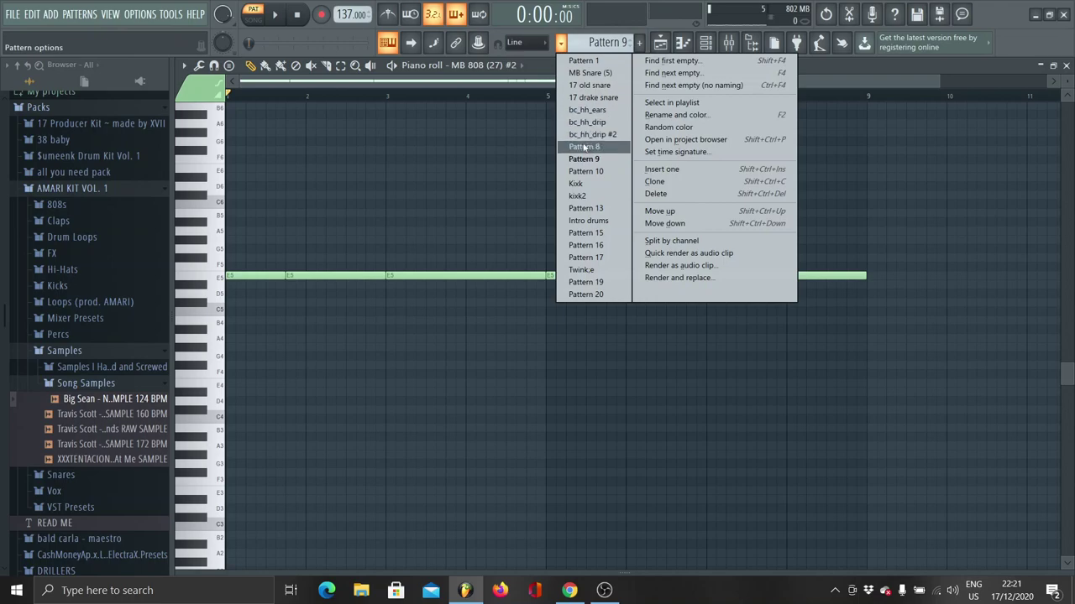
click(585, 171)
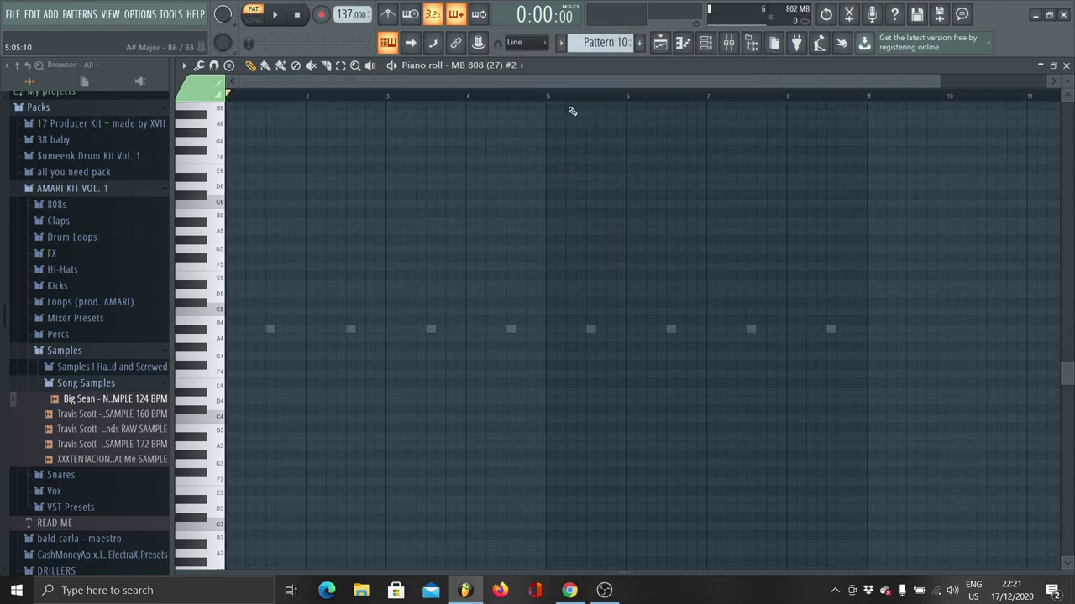
click(561, 42)
click(583, 183)
key(space)
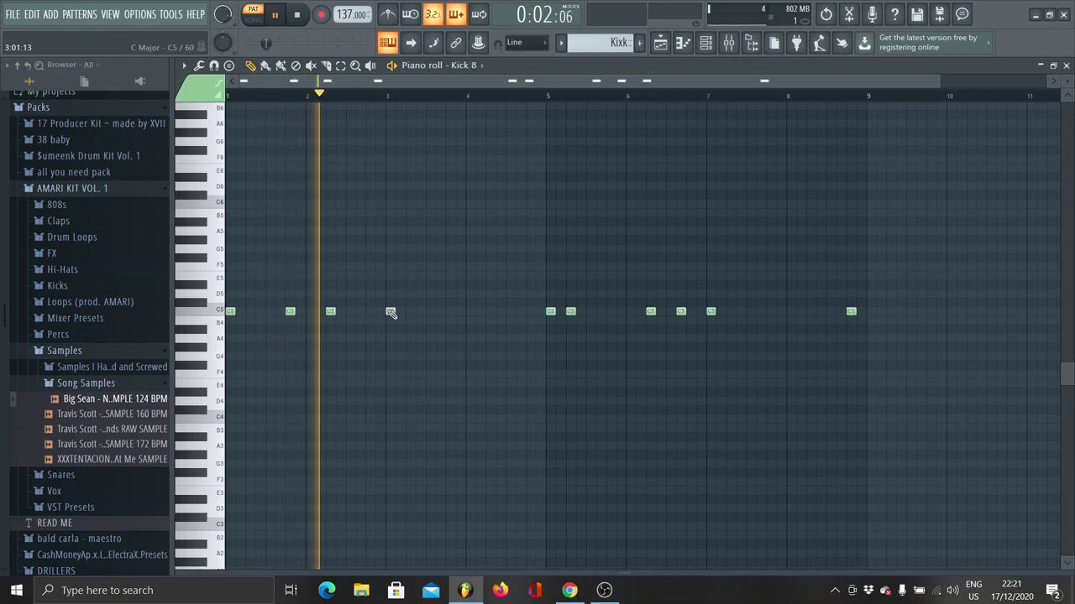
Audition the Kixk pattern's kick notes from bars 5, 6 and 8, and stop playback
click(547, 92)
click(647, 93)
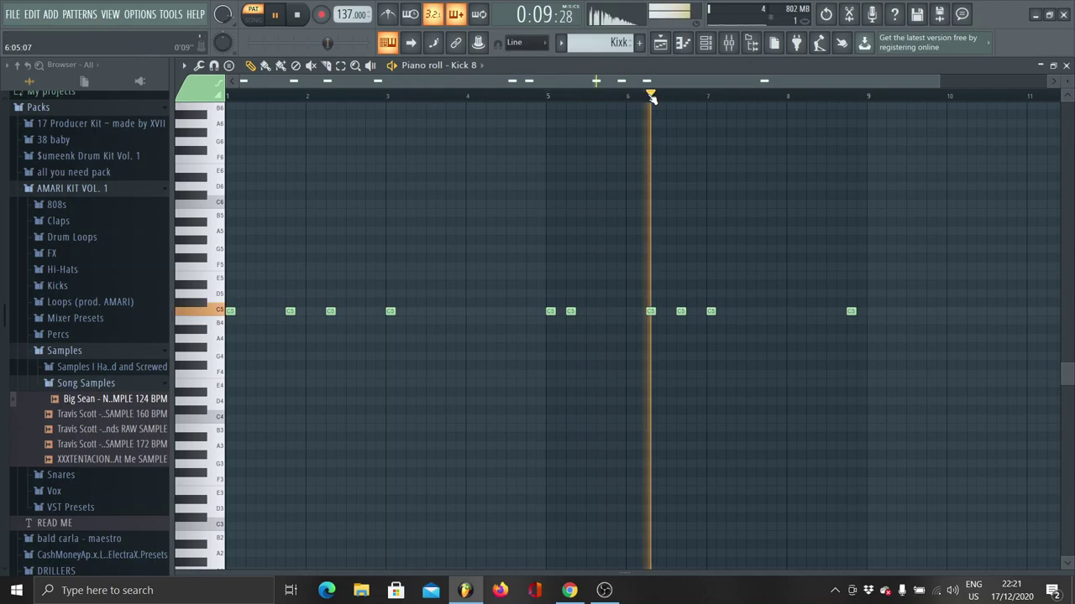
click(848, 95)
key(space)
Switch to Pattern 13 and play its bc_hh_drip #2 hi-hat notes in the piano roll
click(569, 41)
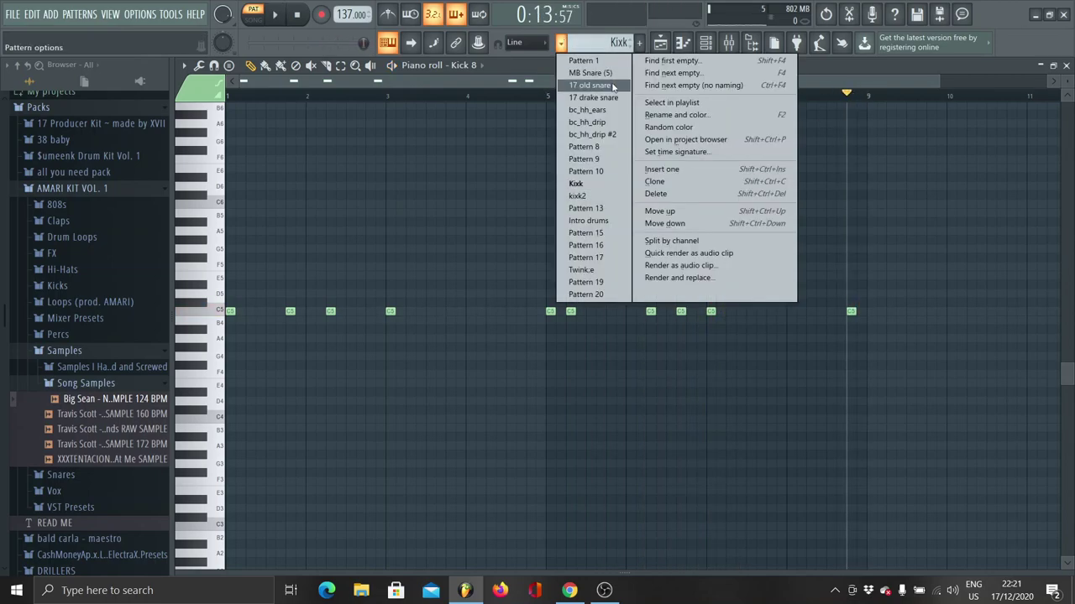
click(602, 208)
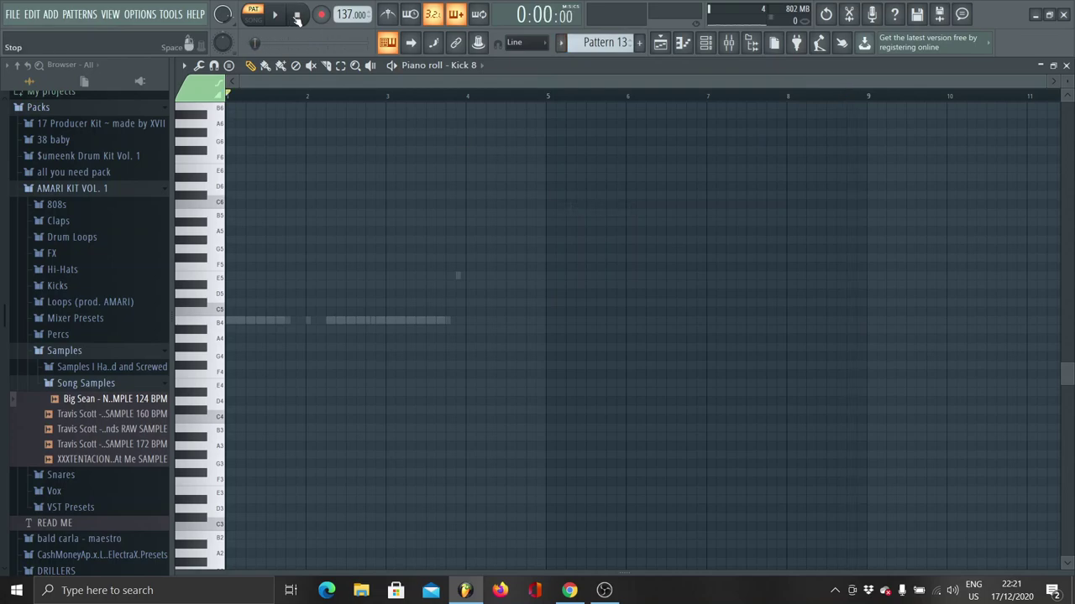
key(space)
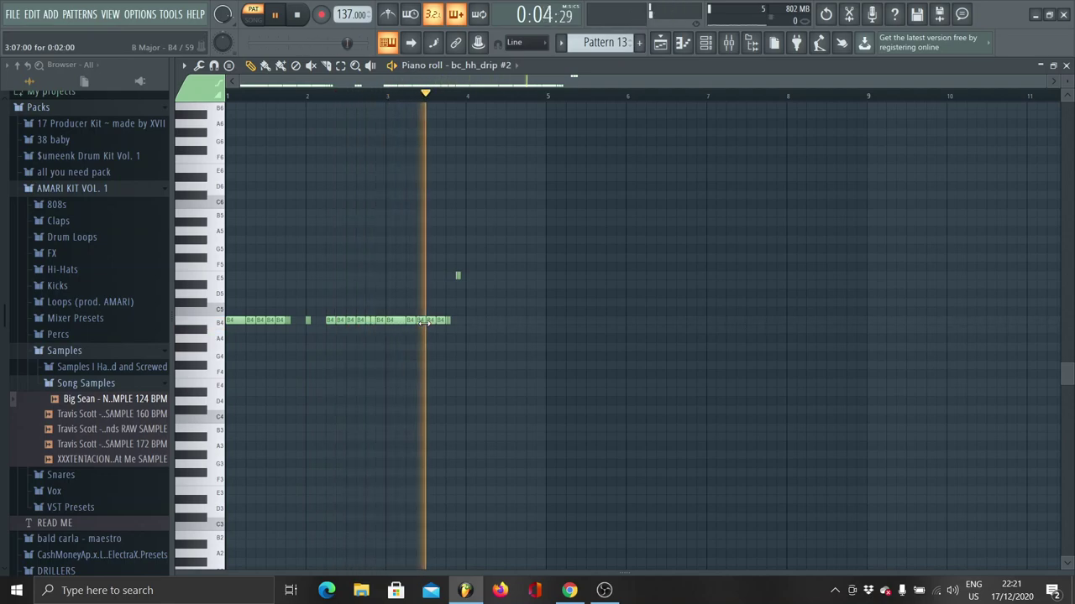
key(space)
Look through Intro drums and Pattern 15, then play Pattern 16 with its notes open in the piano roll
click(562, 42)
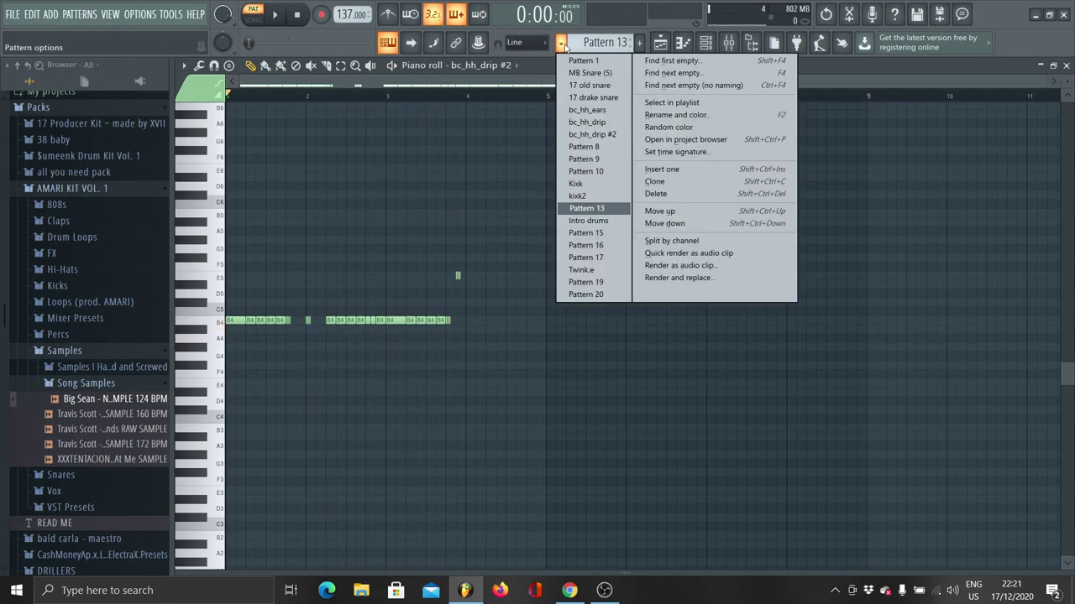
click(587, 221)
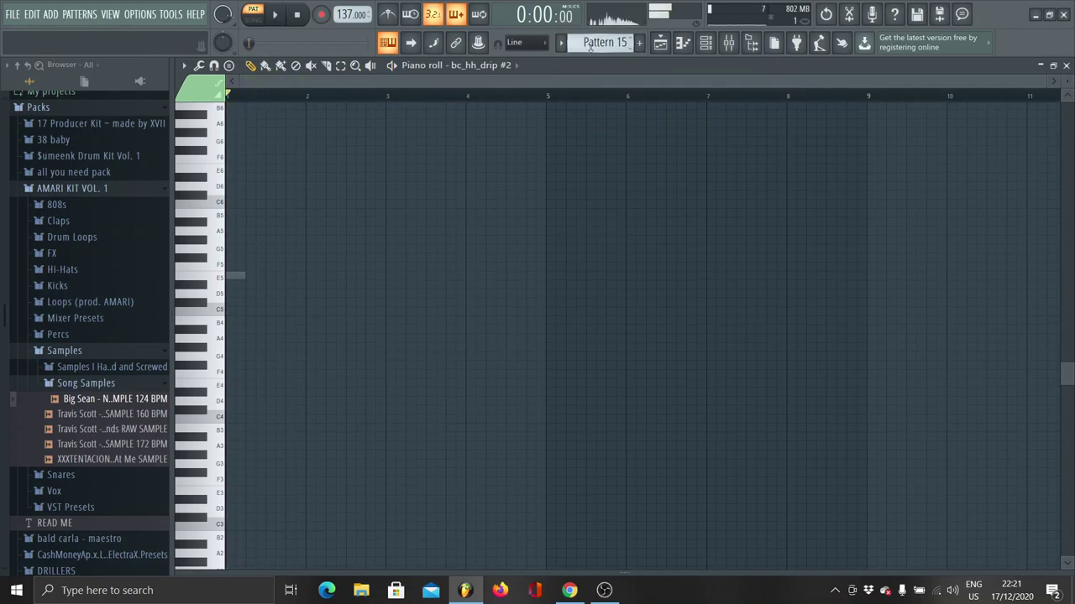
click(564, 42)
click(586, 245)
key(space)
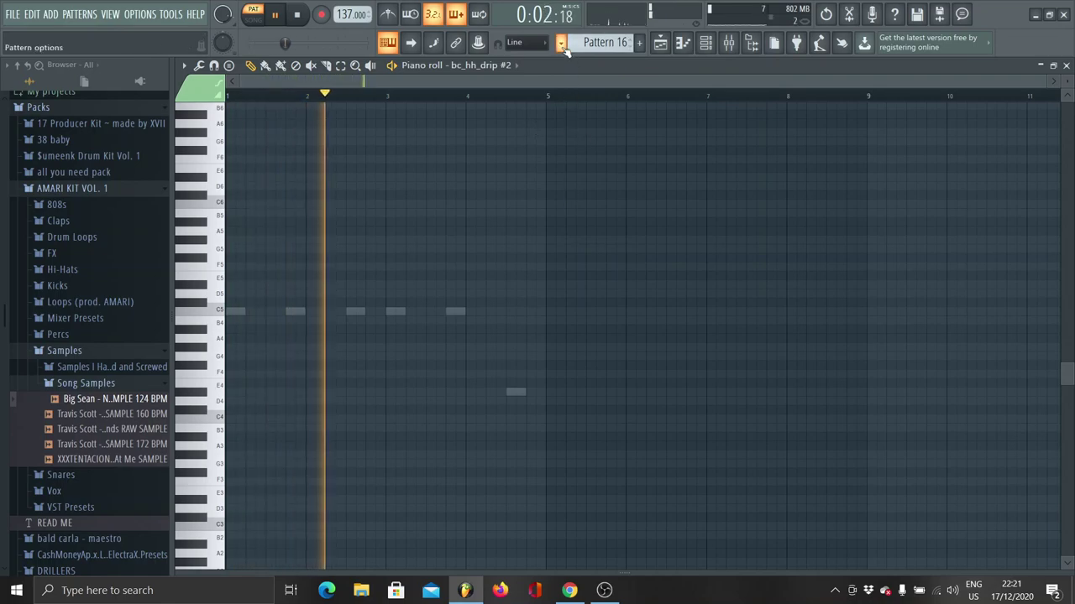
double_click(460, 311)
key(space)
Switch to the Twink;e pattern and audition its single Perc 4 note from just before it in bar 8
click(561, 42)
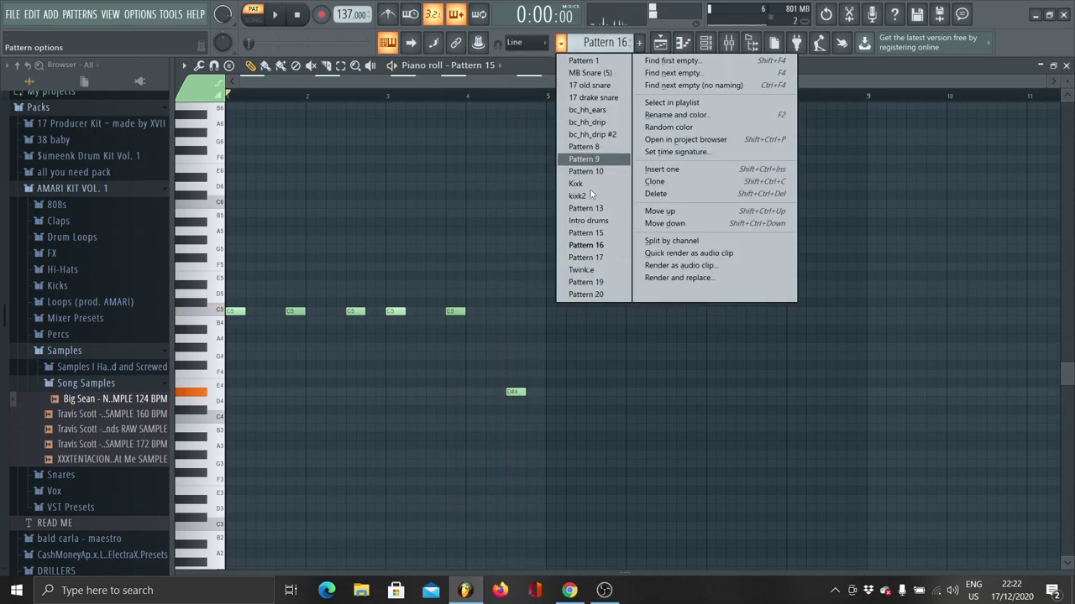
click(587, 269)
click(828, 98)
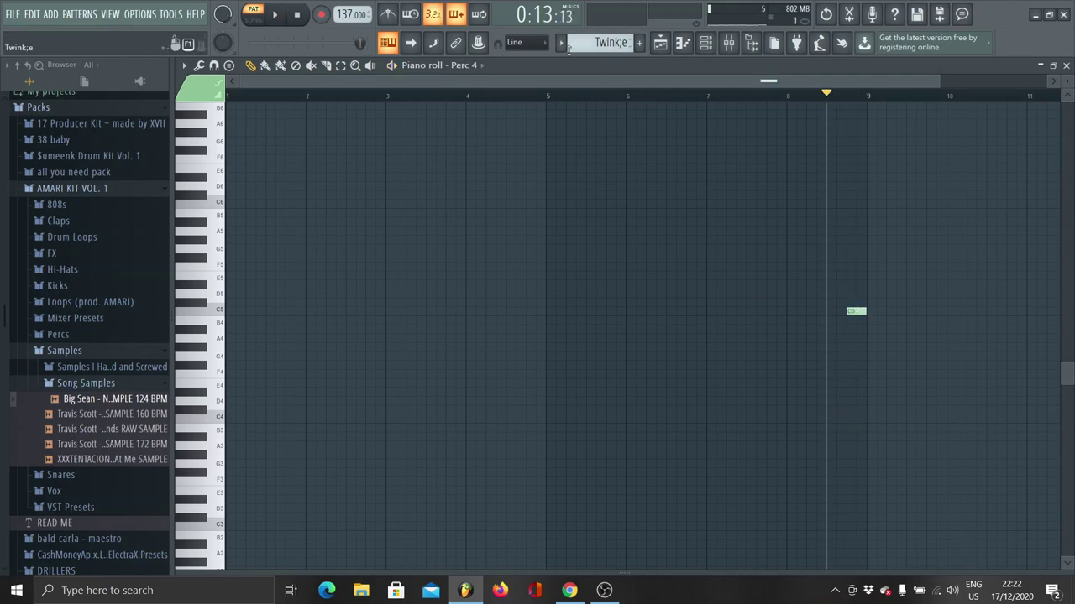
Open Pattern 19's MB 808 (27) #2 notes and audition them from bars 3, 5 and 7
click(561, 43)
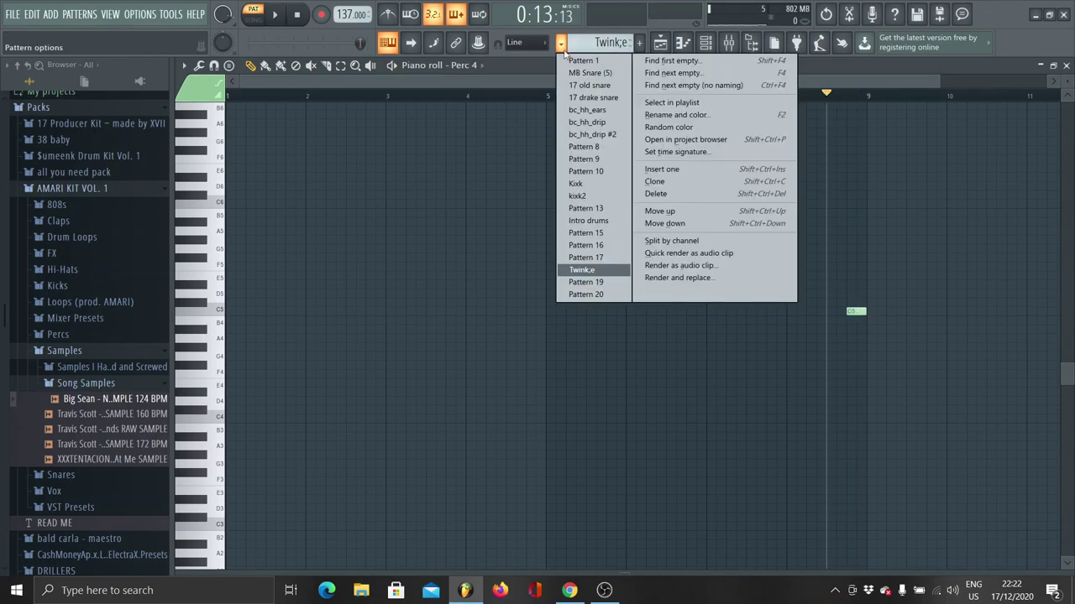
click(602, 283)
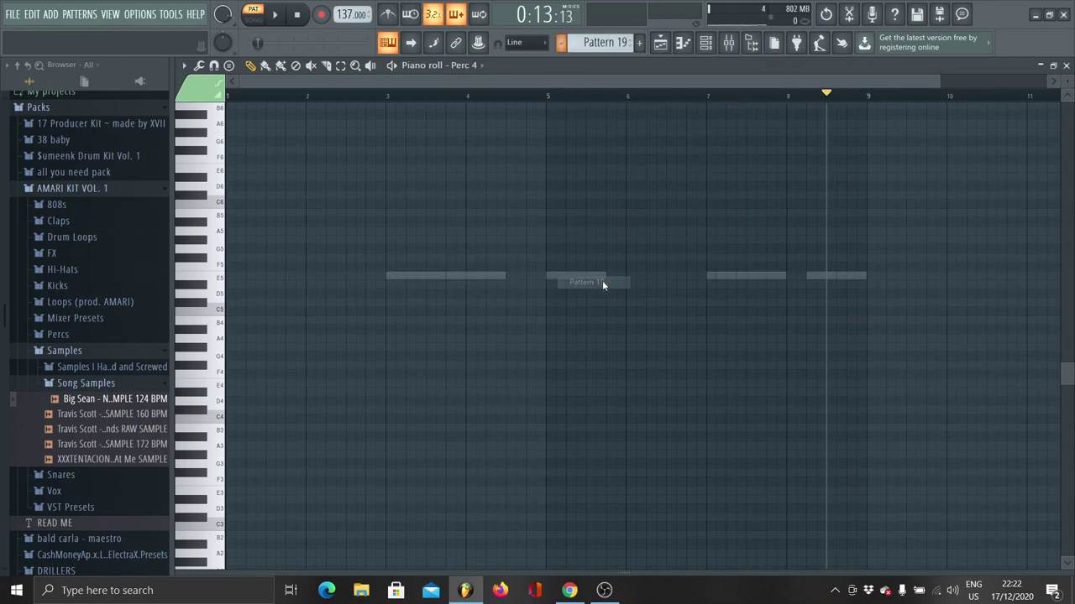
double_click(489, 277)
click(387, 97)
key(space)
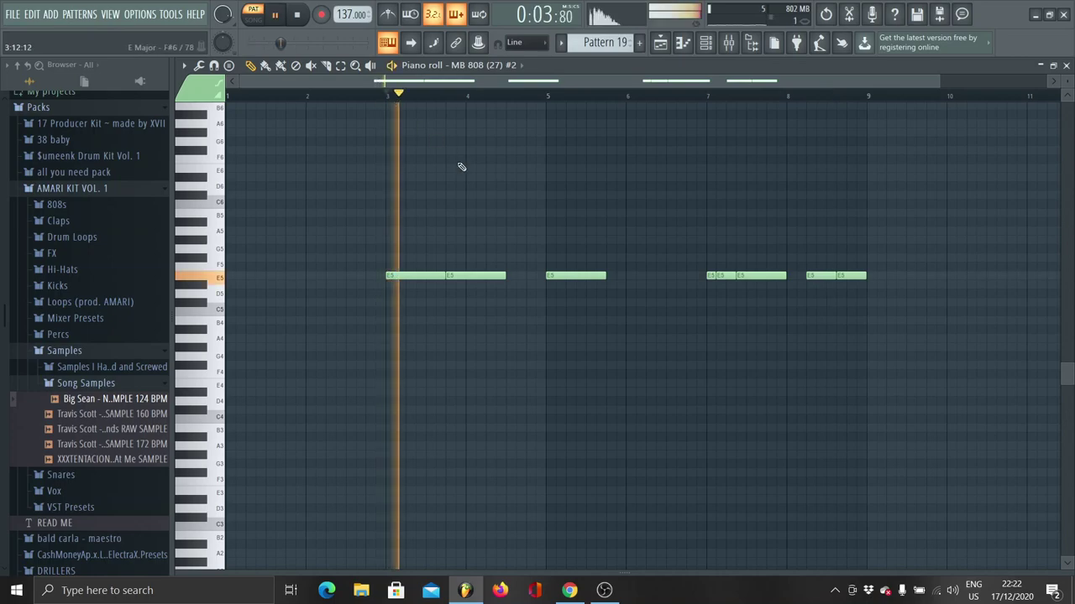
click(546, 96)
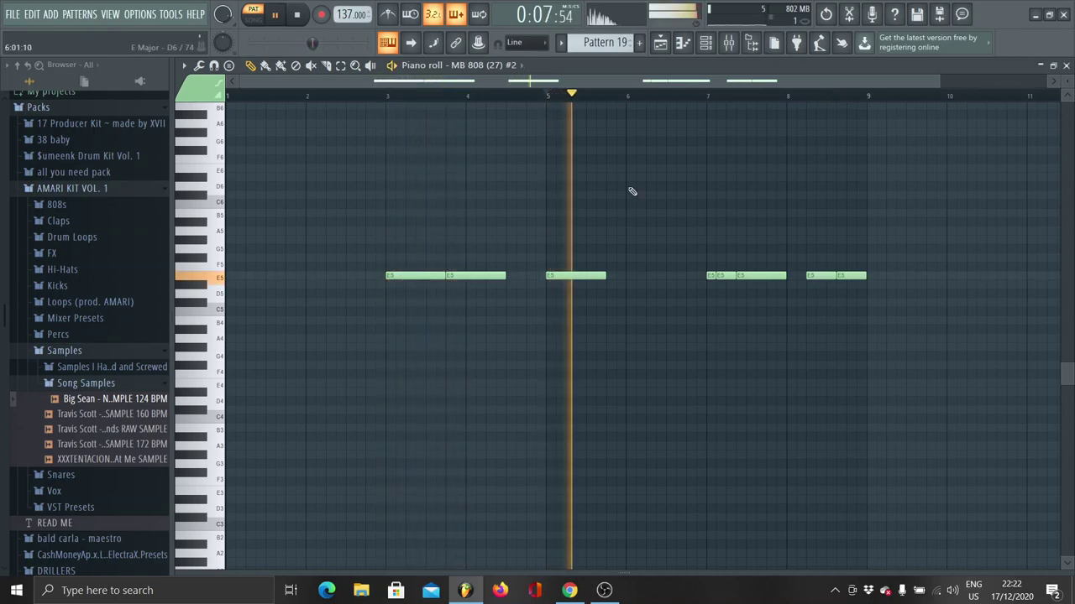
click(706, 96)
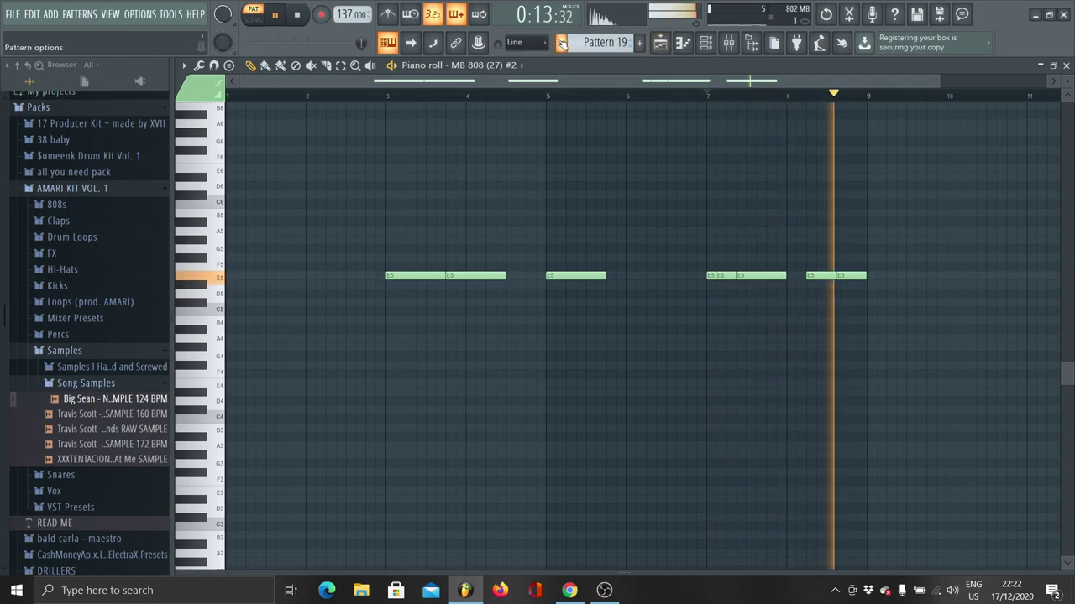
key(space)
Switch to Pattern 20 and play its bc_hh_drip #2 hi-hat notes from bar 7
click(560, 43)
click(591, 295)
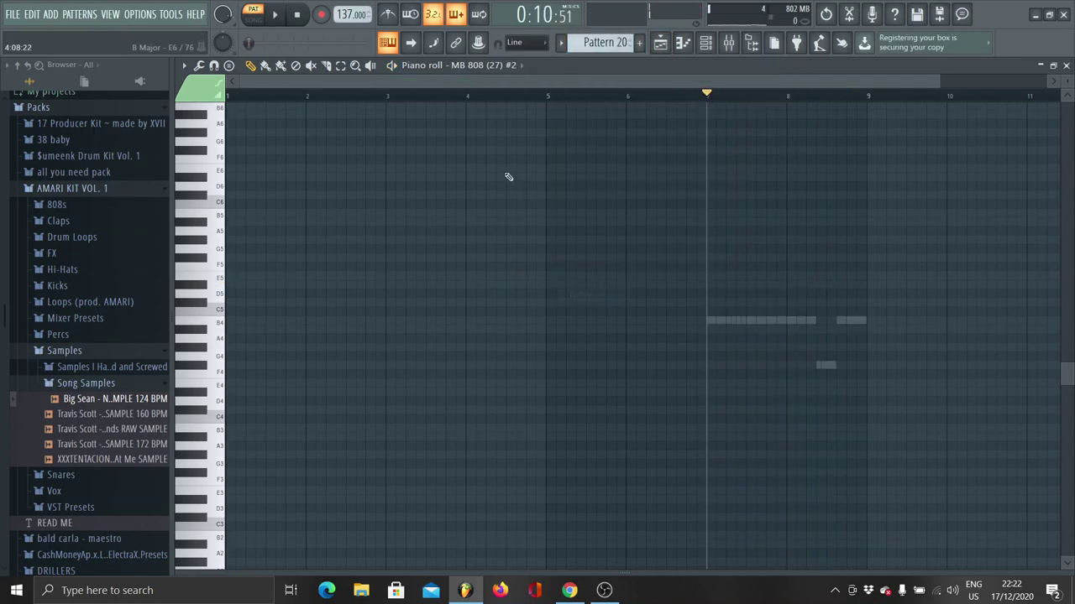
key(space)
double_click(755, 321)
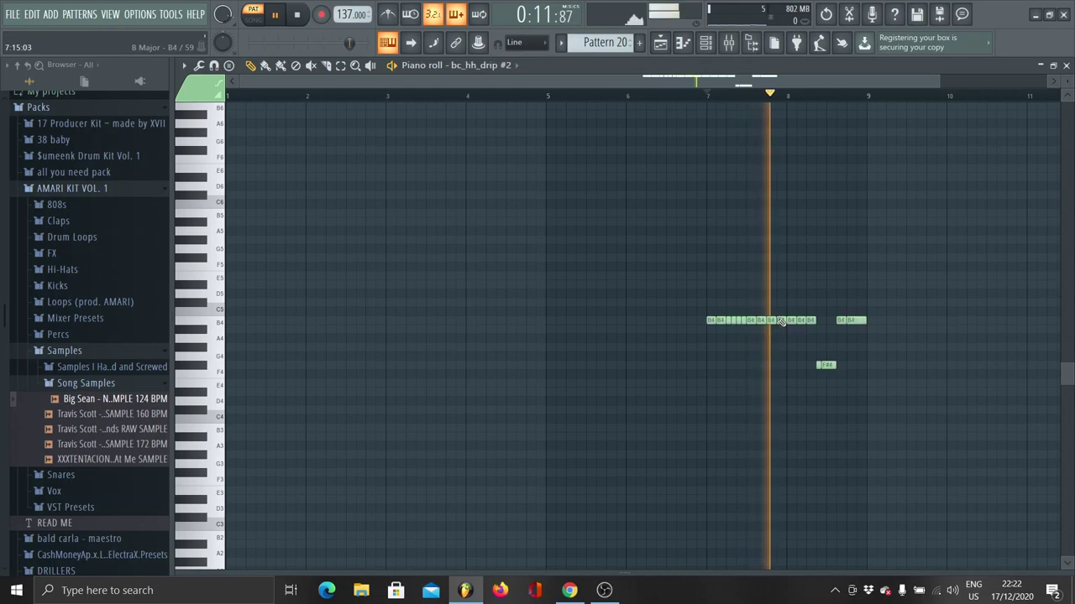
key(space)
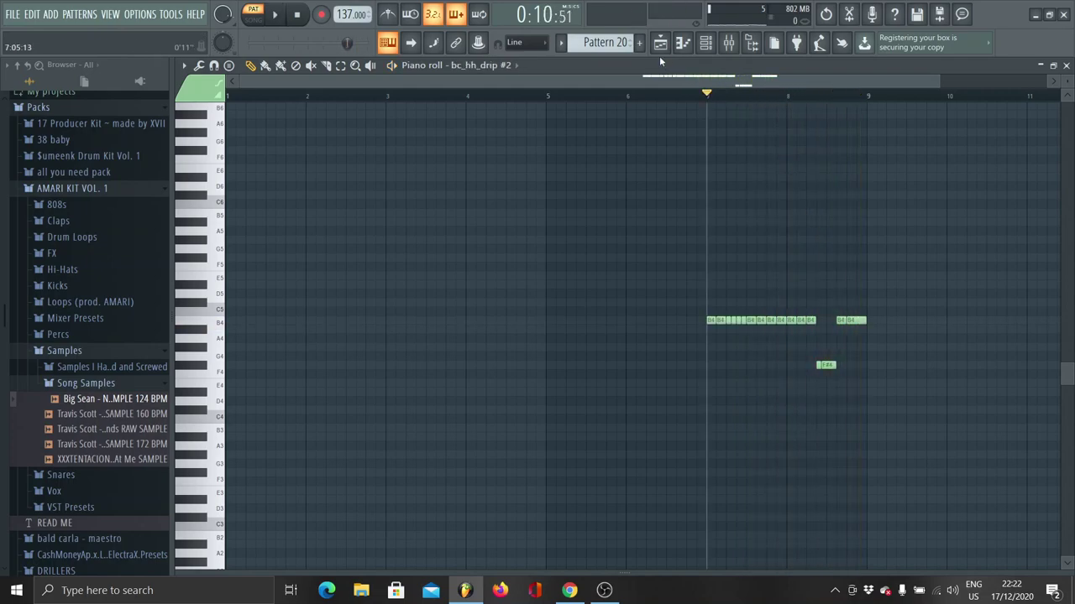
Look over the playlist arrangement and create an automation clip for the Master mixer track's volume
click(659, 45)
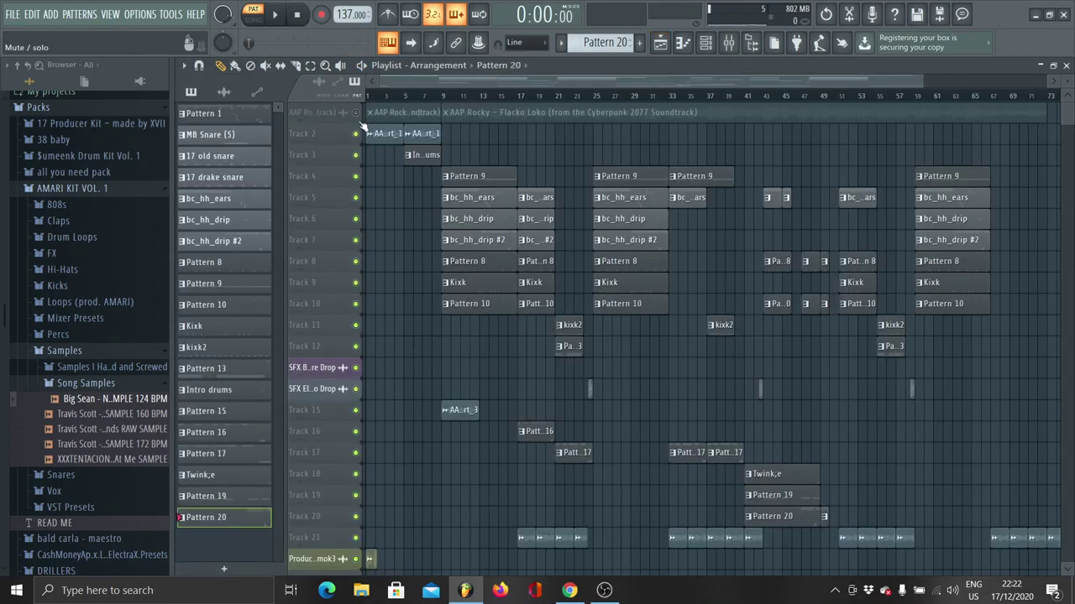
scroll(543, 196, down, 1)
click(729, 44)
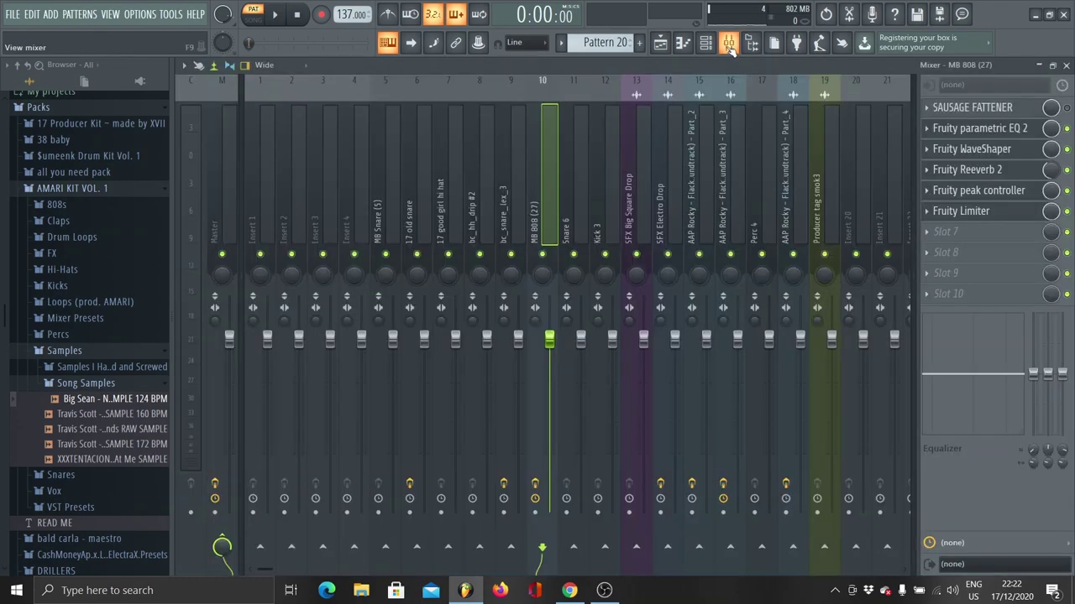
right_click(235, 338)
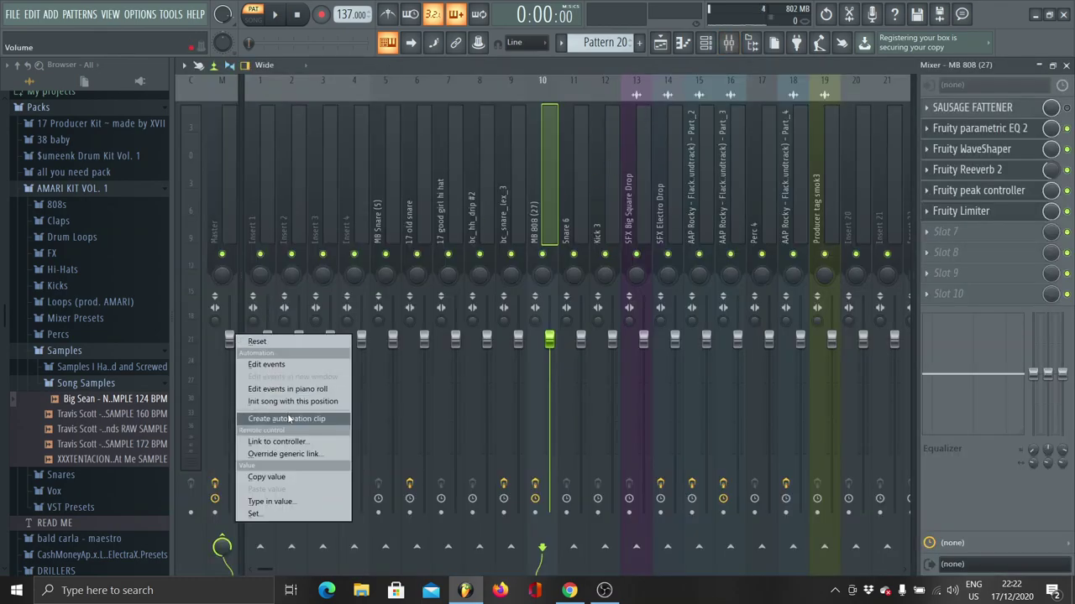
click(287, 418)
Shape the Master - Volume automation clip in the playlist into a fade-out from about bar 67 down to zero at its end
click(672, 44)
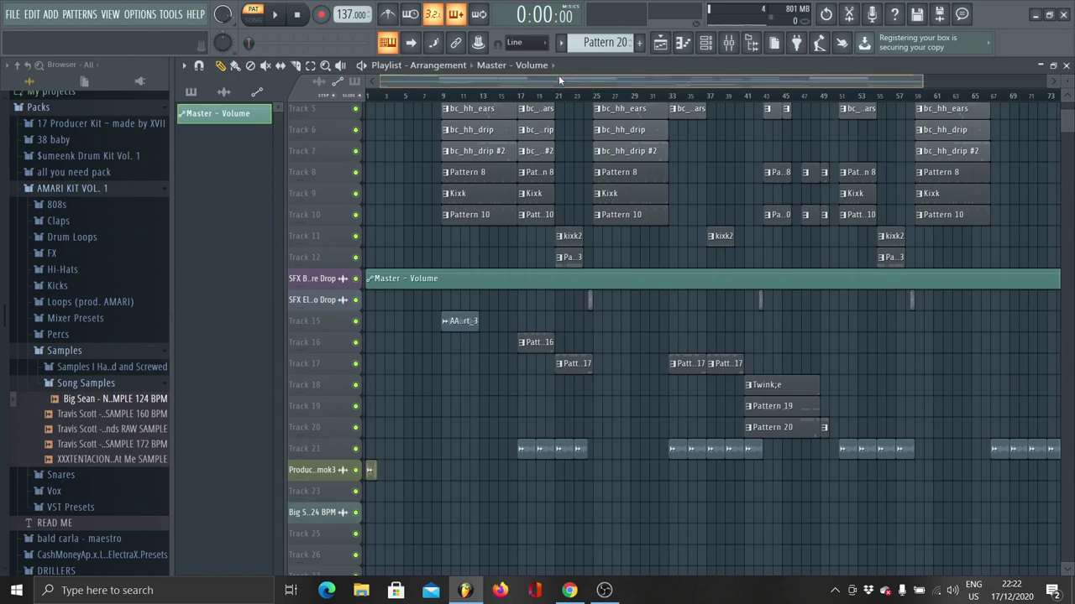
scroll(749, 304, up, 5)
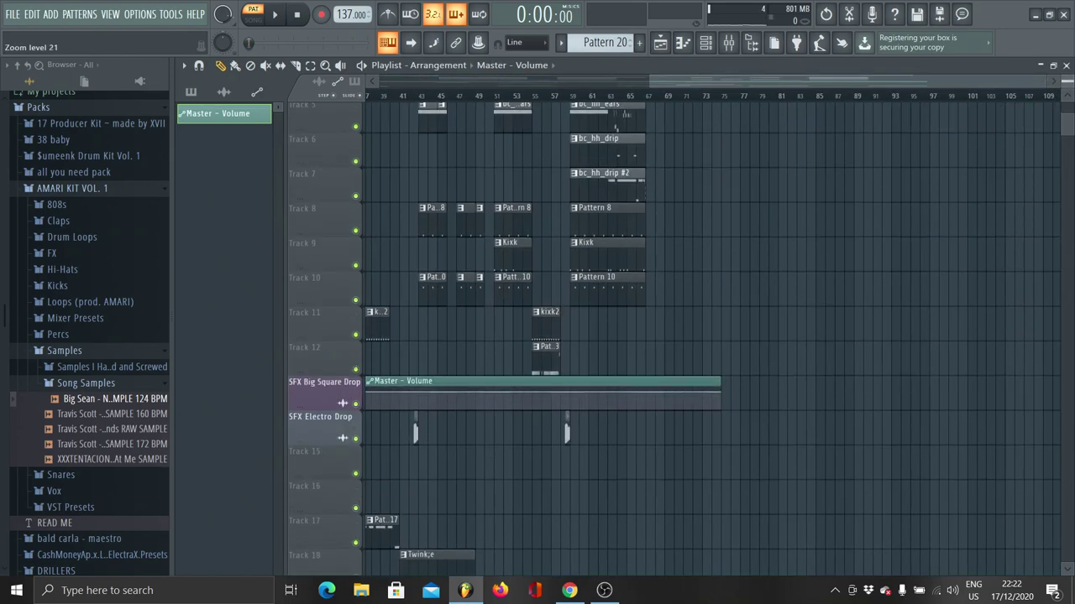
scroll(749, 303, down, 5)
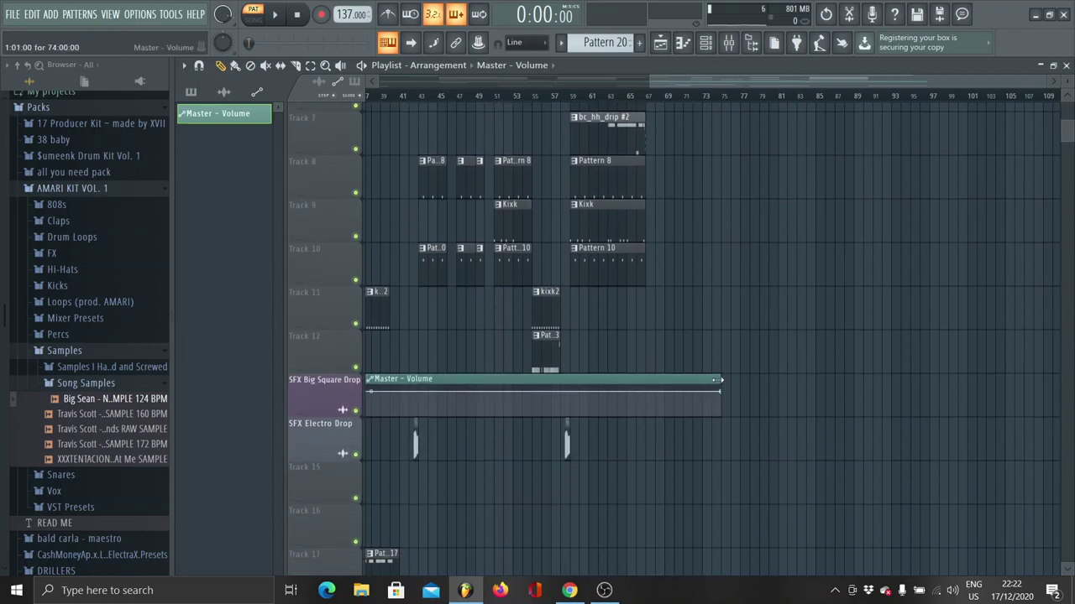
scroll(609, 425, down, 6)
scroll(611, 426, up, 3)
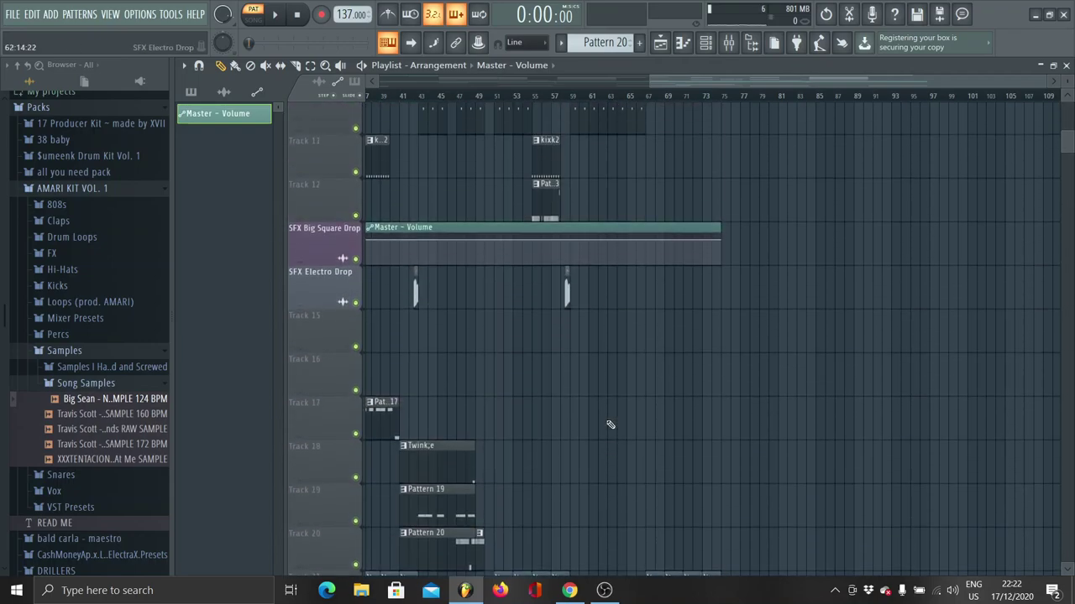
scroll(611, 425, down, 2)
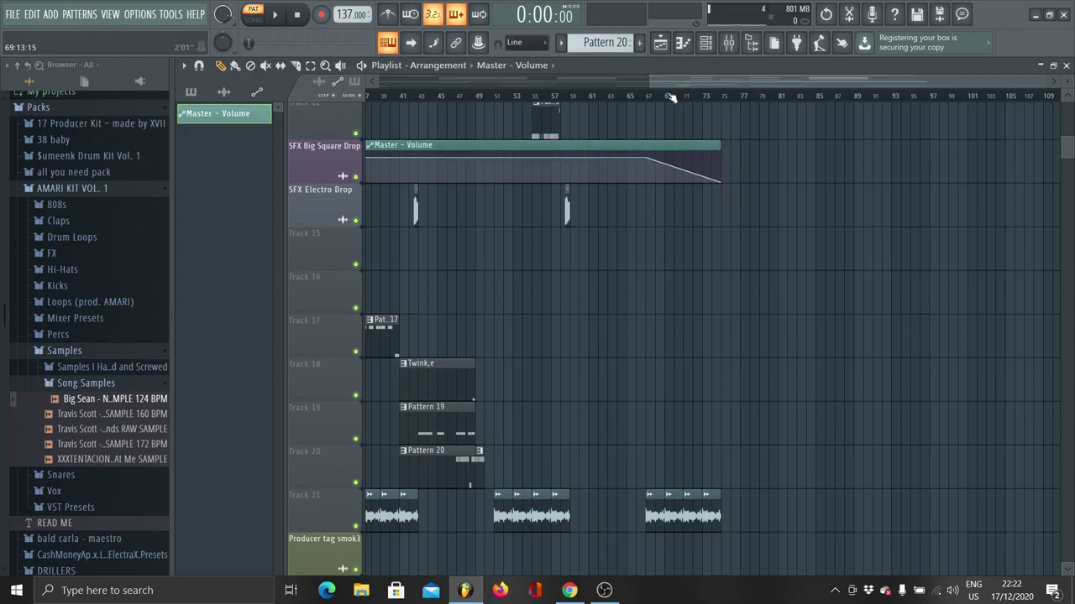
Play the whole arrangement in song mode from the start, following its tracks through to the closing master volume fade-out
drag(650, 82, 269, 74)
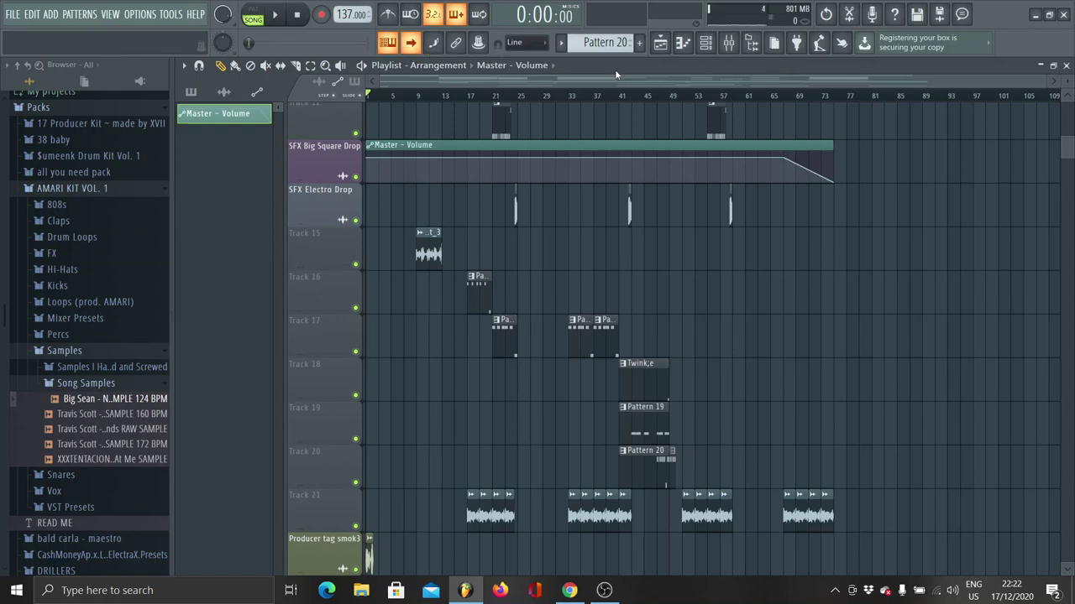
drag(1045, 80, 562, 80)
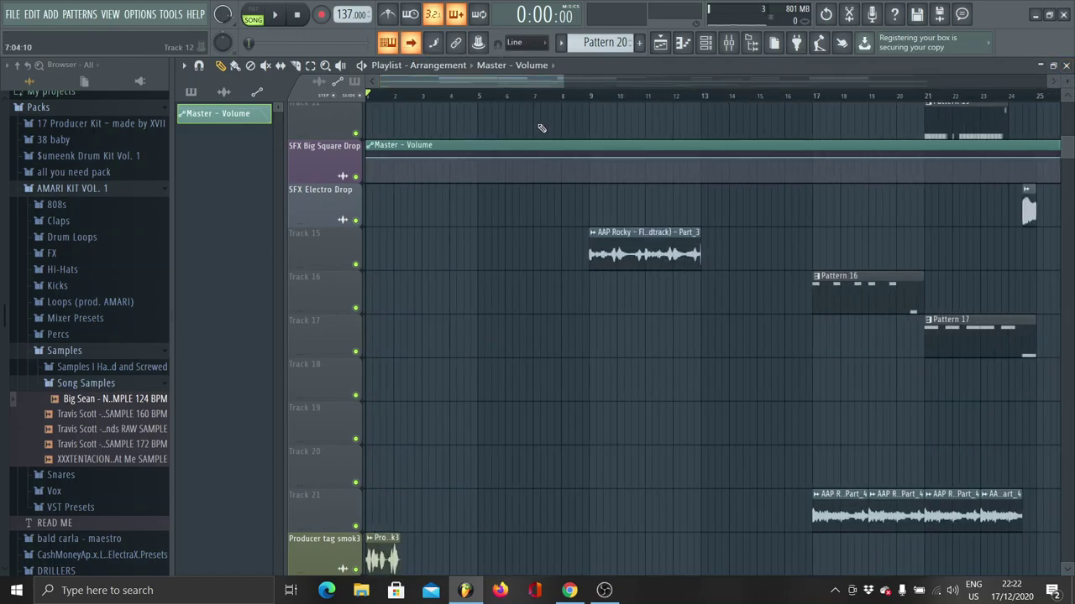
scroll(541, 128, up, 8)
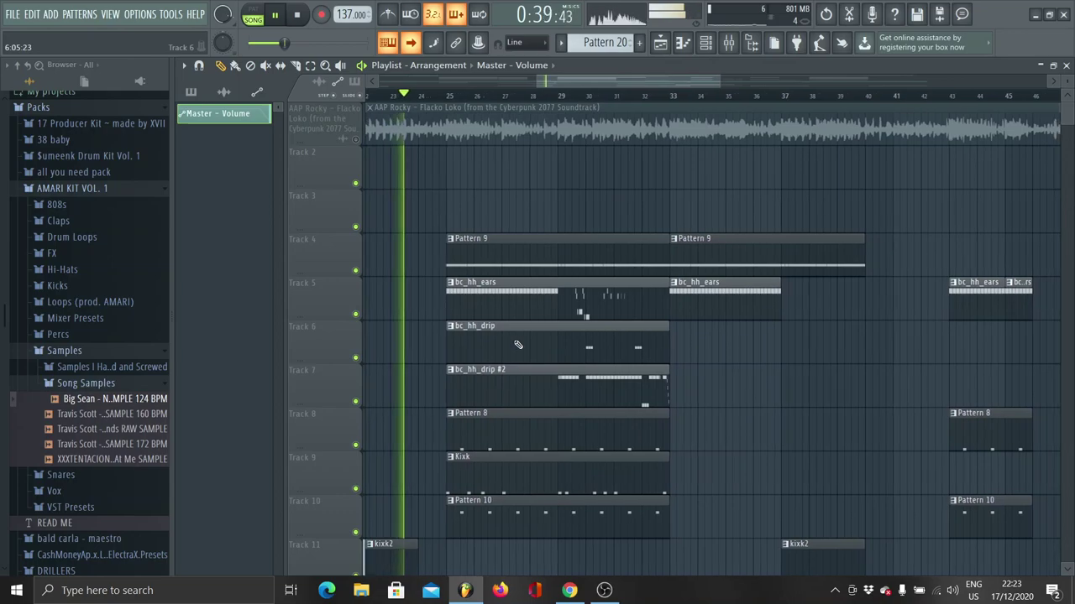
scroll(605, 365, down, 5)
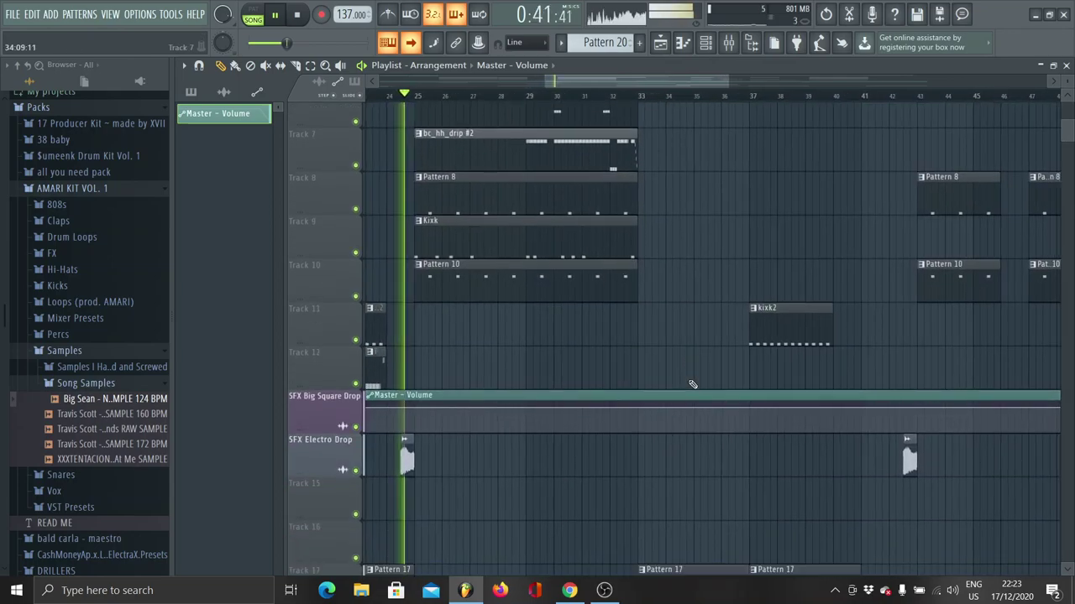
scroll(672, 378, up, 5)
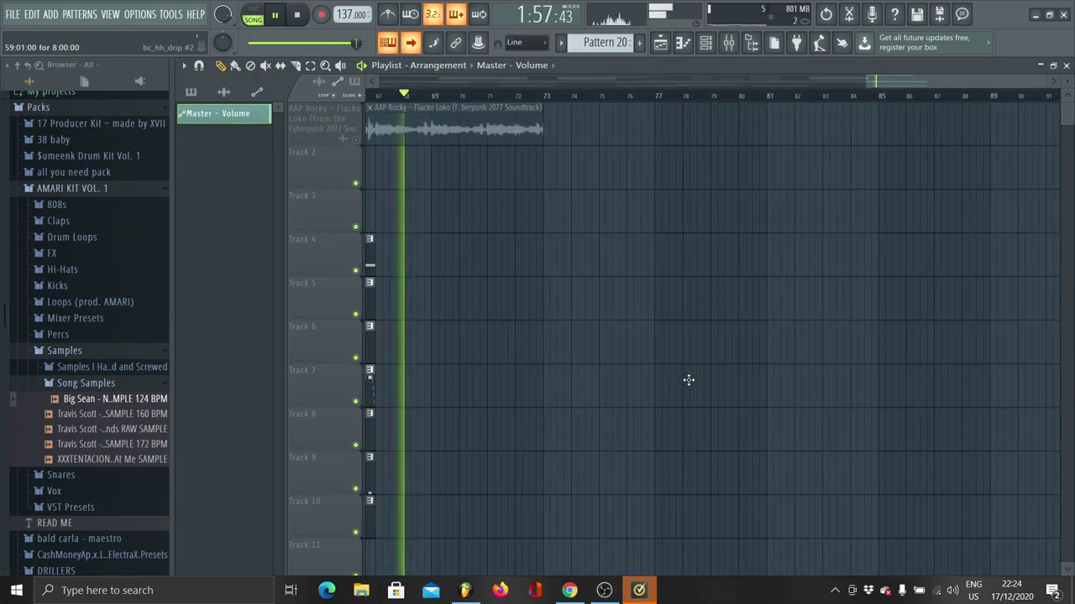
scroll(689, 380, down, 5)
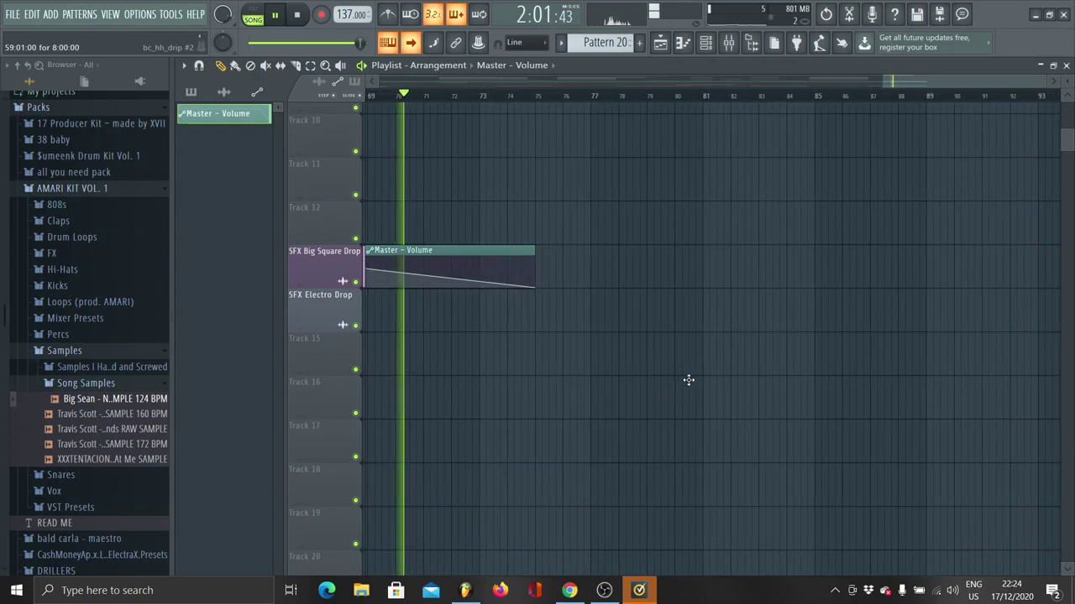
scroll(688, 380, up, 5)
scroll(688, 380, down, 5)
scroll(689, 380, down, 2)
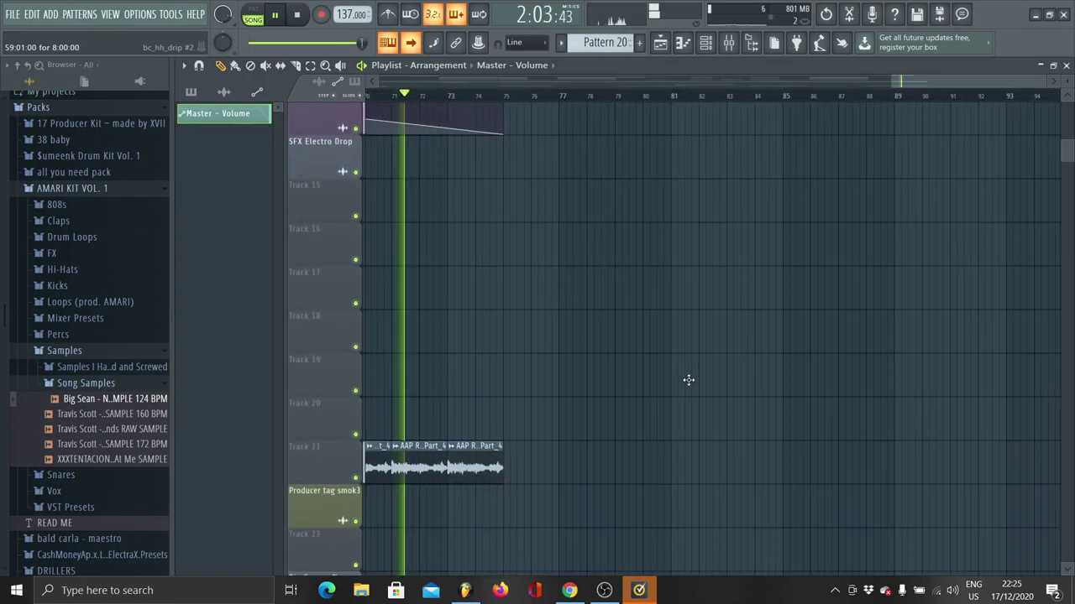